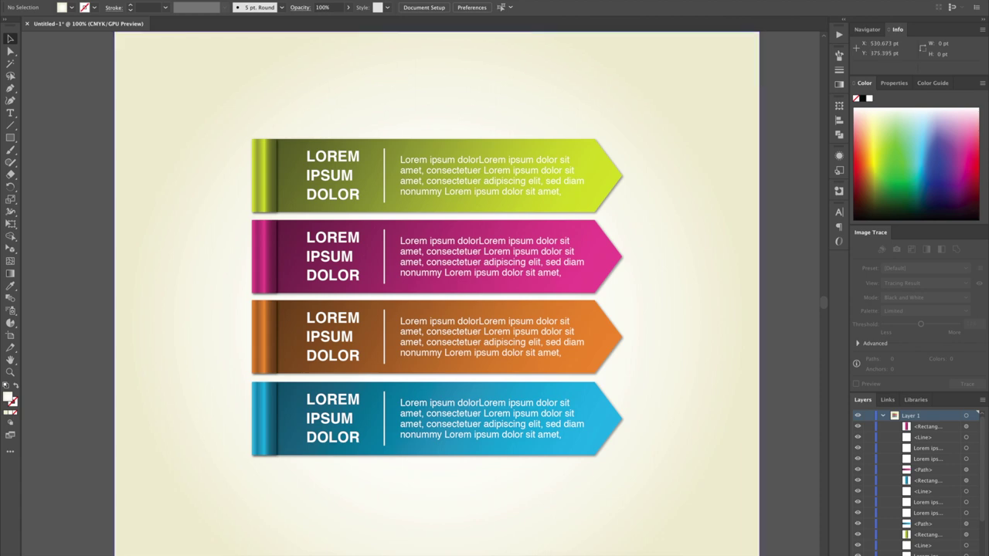
Create a new letter-size document and draw a rectangle covering the whole artboard.
key(Escape)
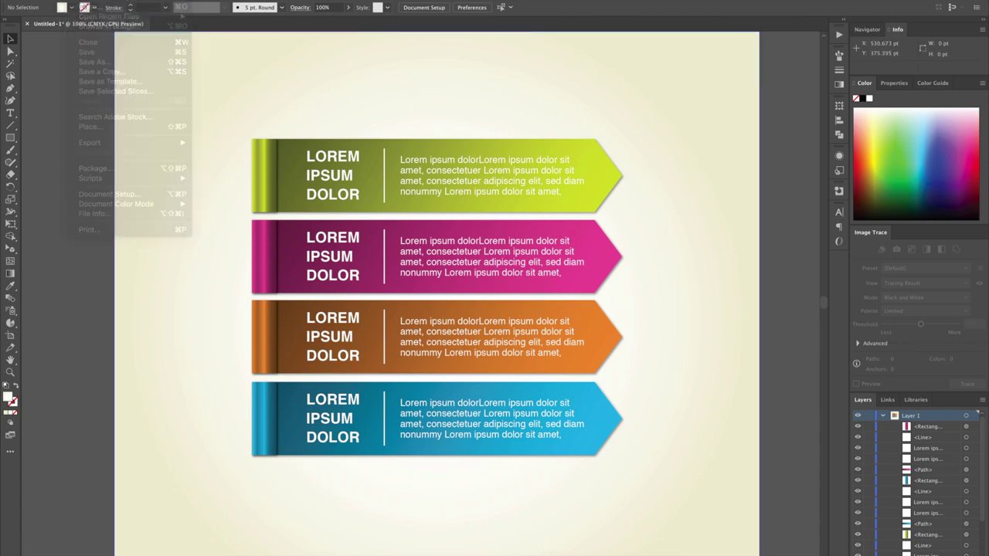
key(super+n)
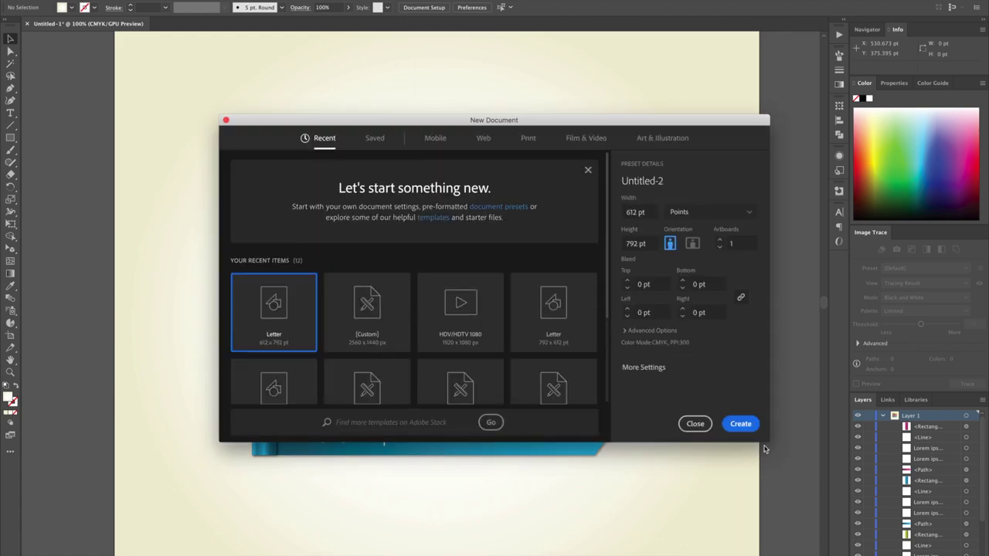
click(742, 425)
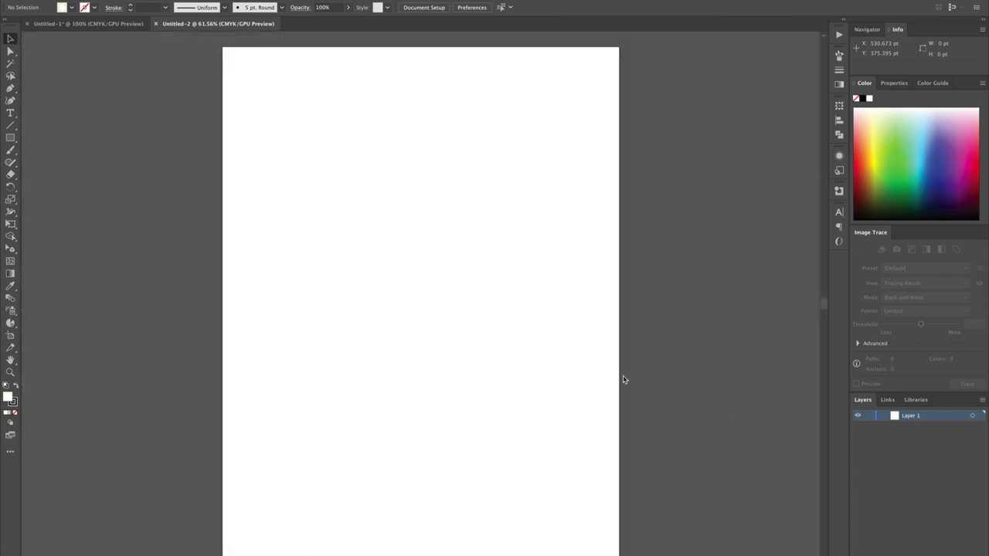
click(11, 138)
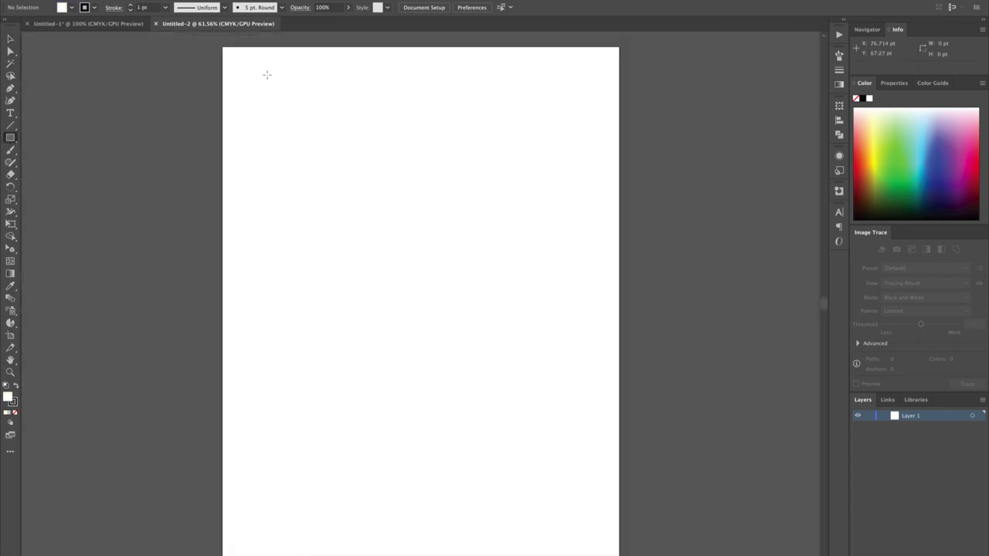
drag(223, 46, 617, 543)
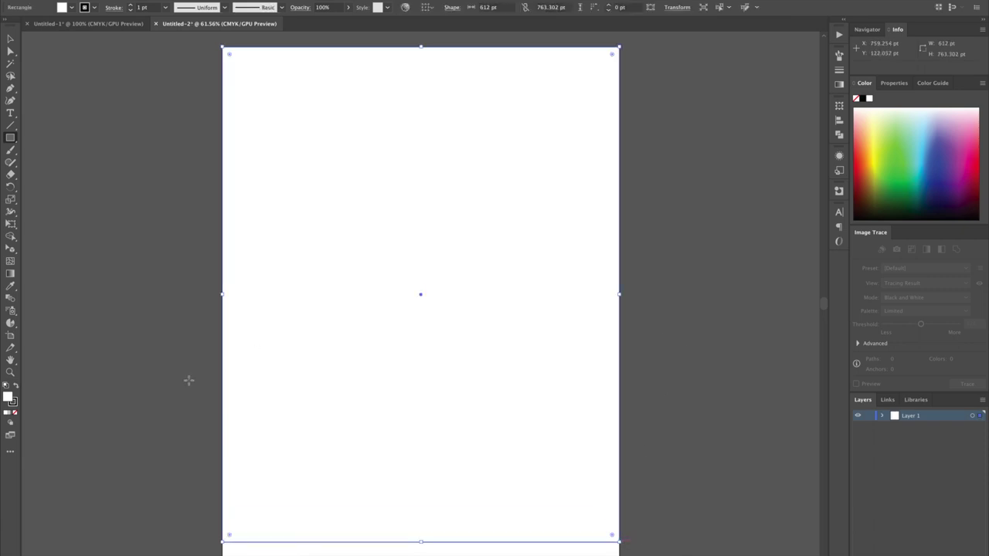
Remove the rectangle's outline and fill it with a white-to-light-grey radial gradient.
click(13, 403)
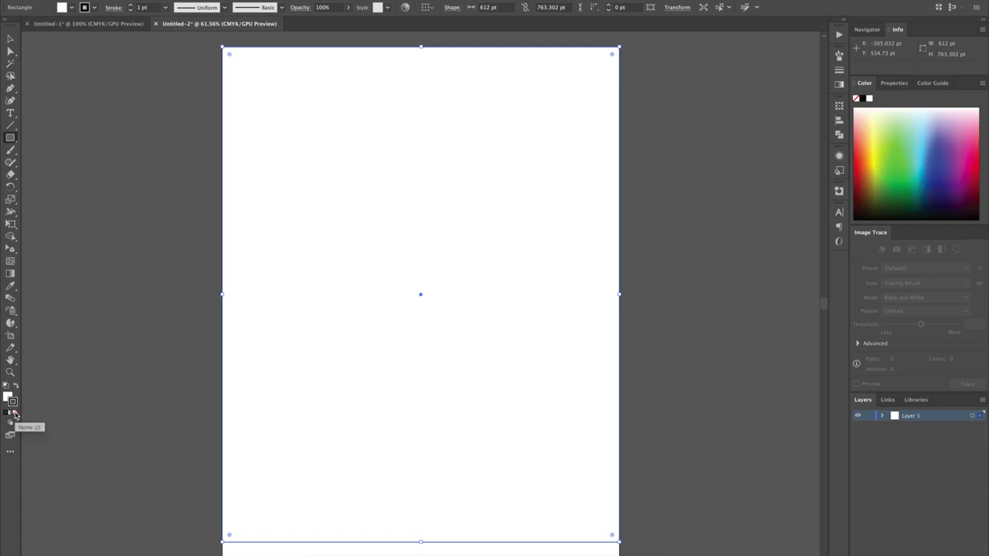
click(15, 415)
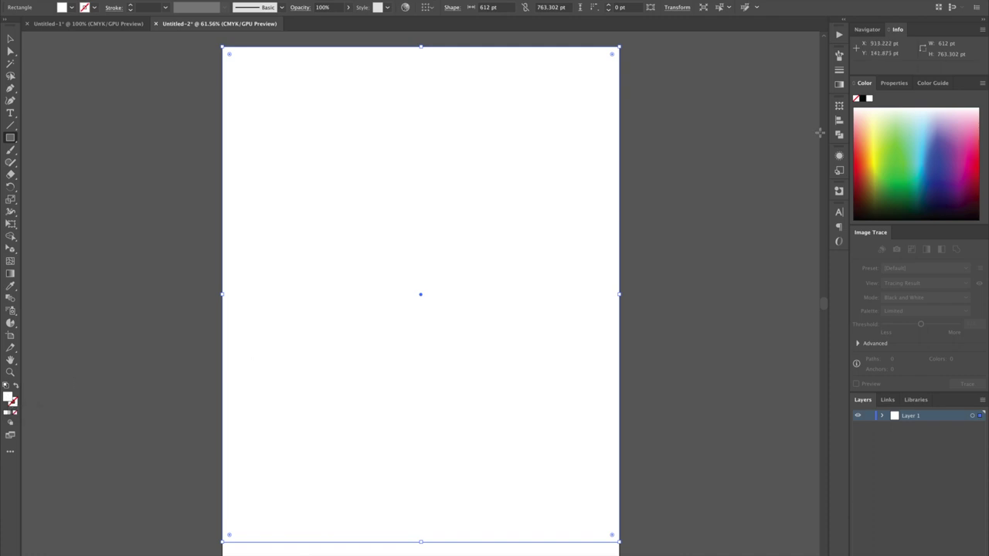
click(839, 84)
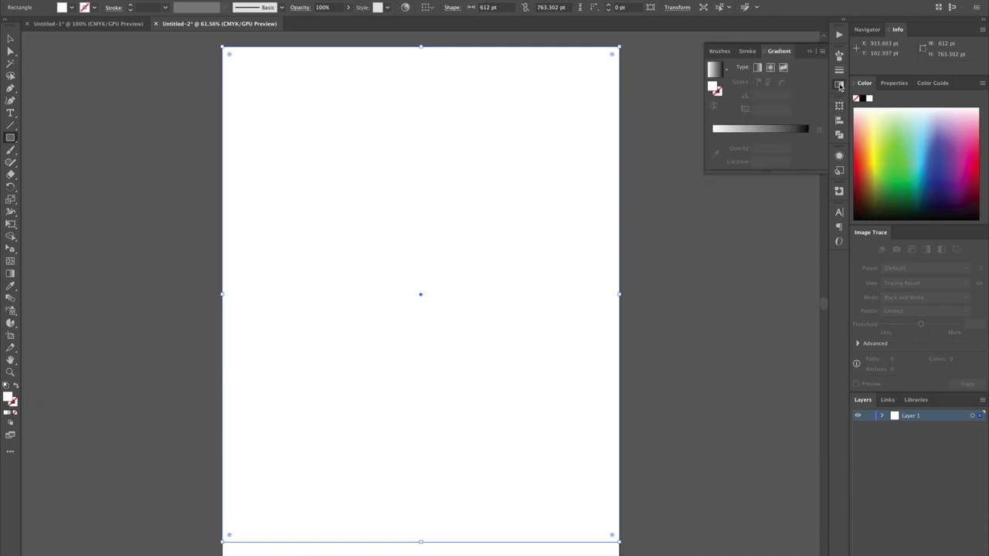
click(770, 68)
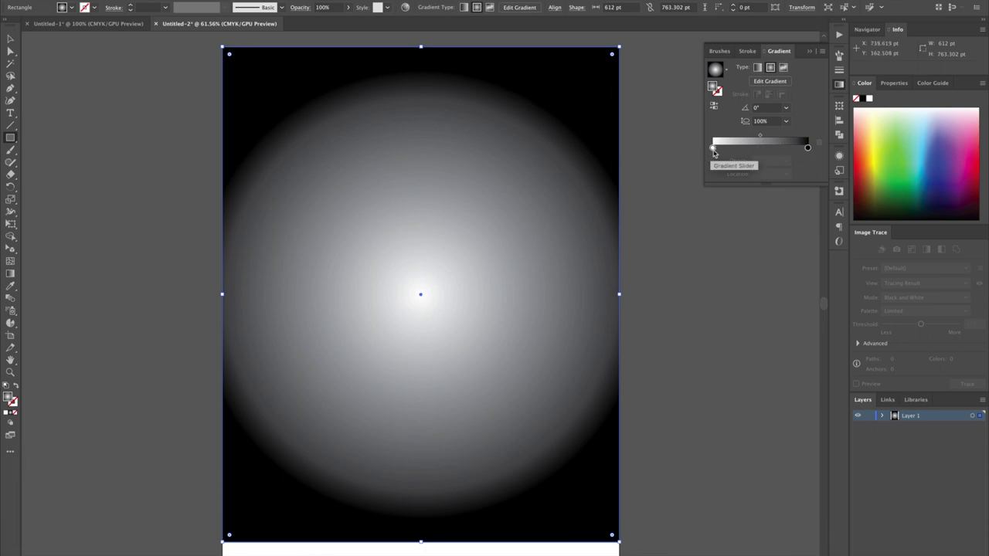
double_click(808, 148)
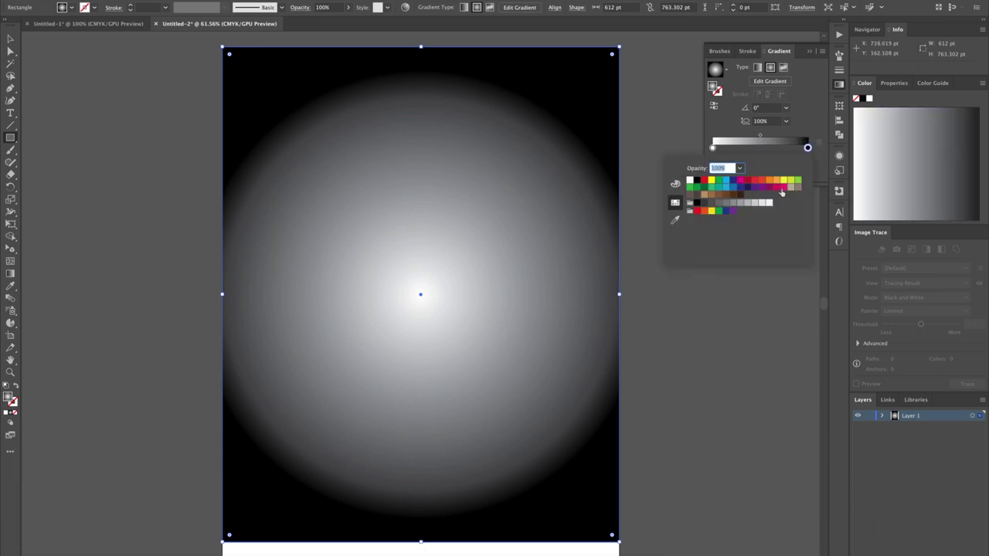
click(762, 203)
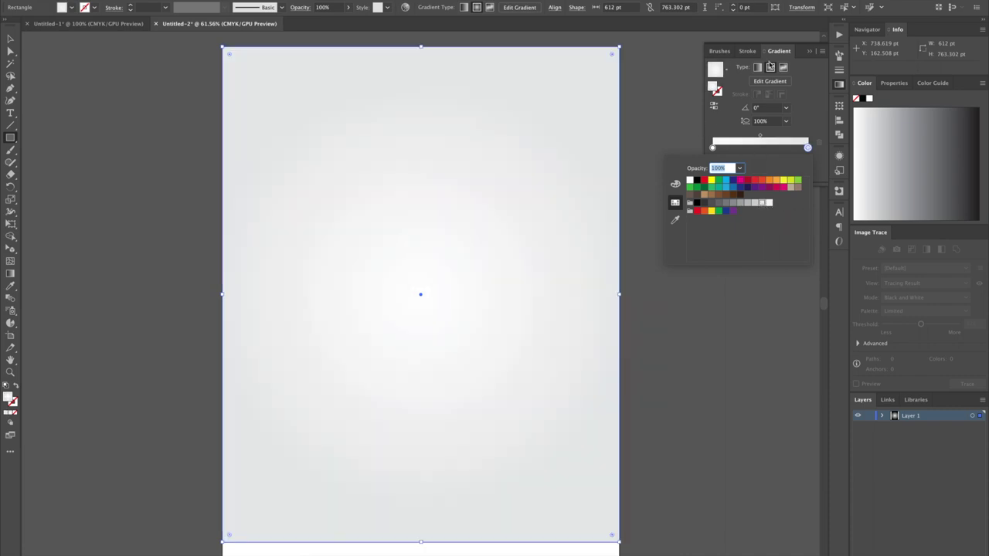
key(Escape)
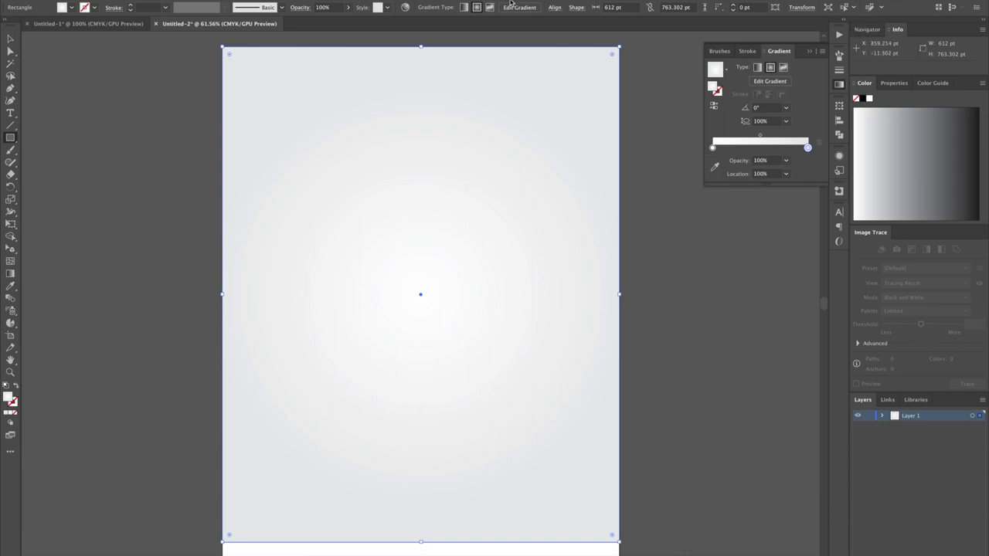
click(270, 0)
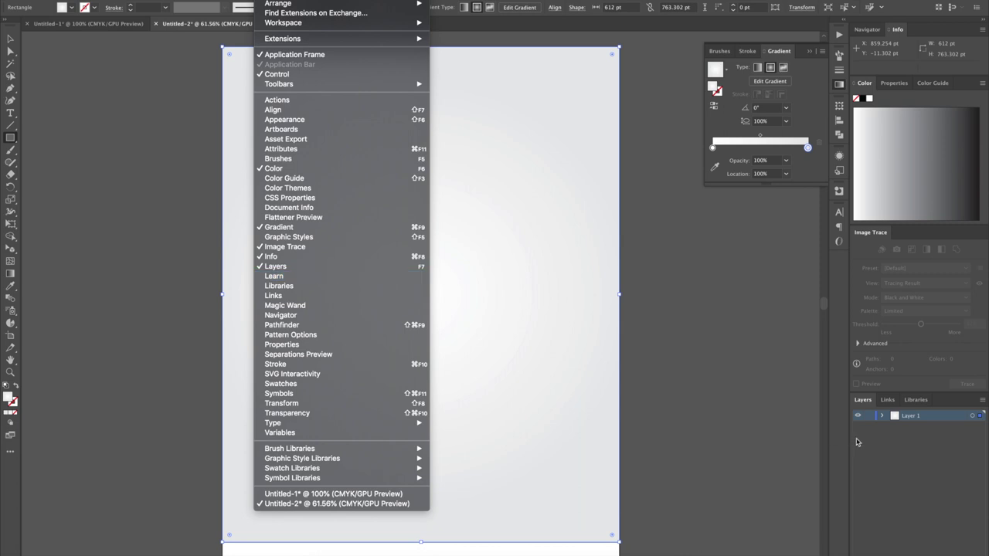
Rename Layer 1 to BG and lock it.
click(926, 470)
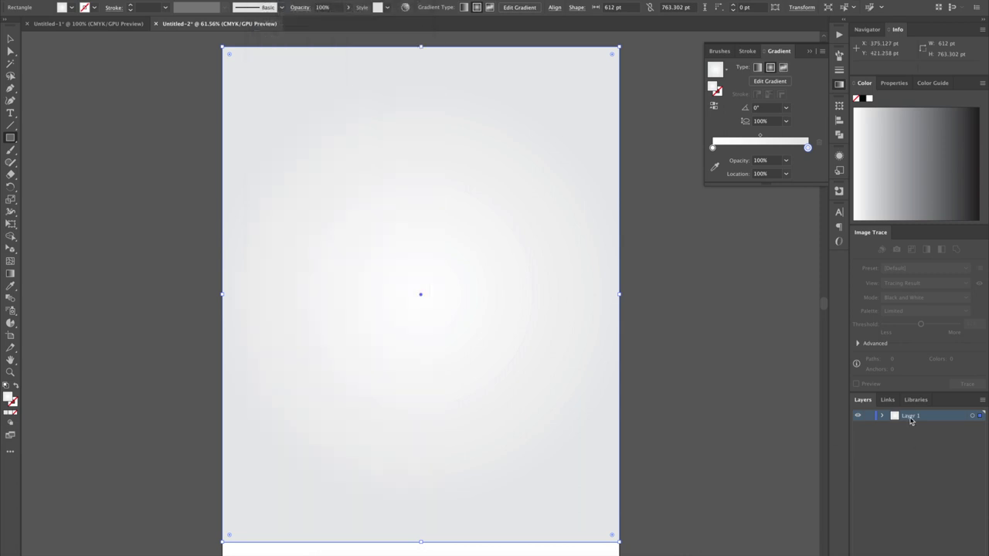
double_click(911, 417)
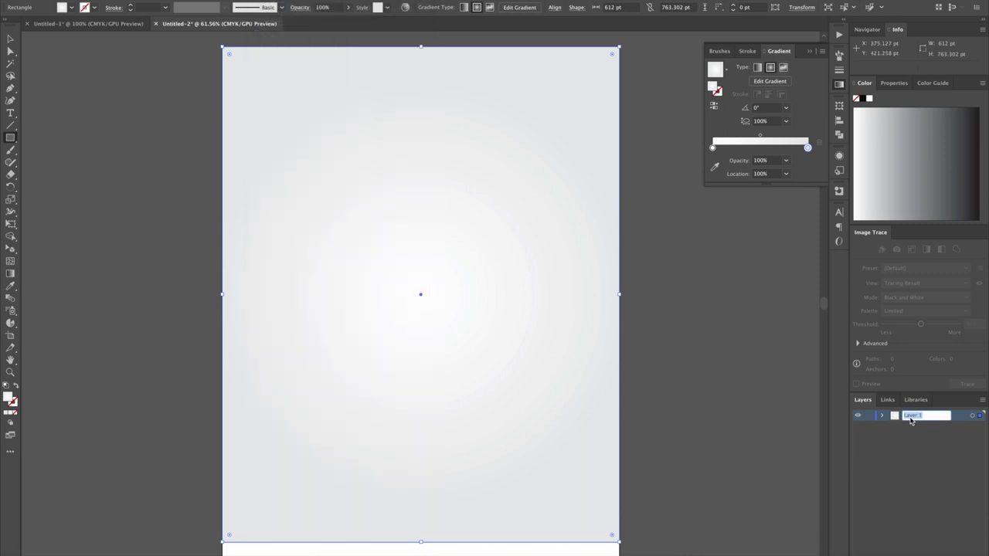
text(BG)
key(Return)
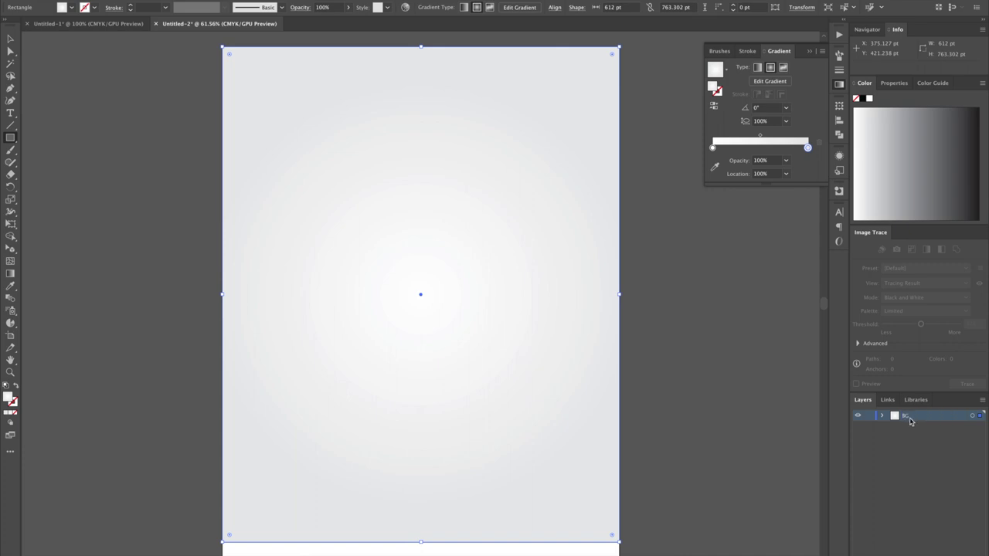
click(868, 417)
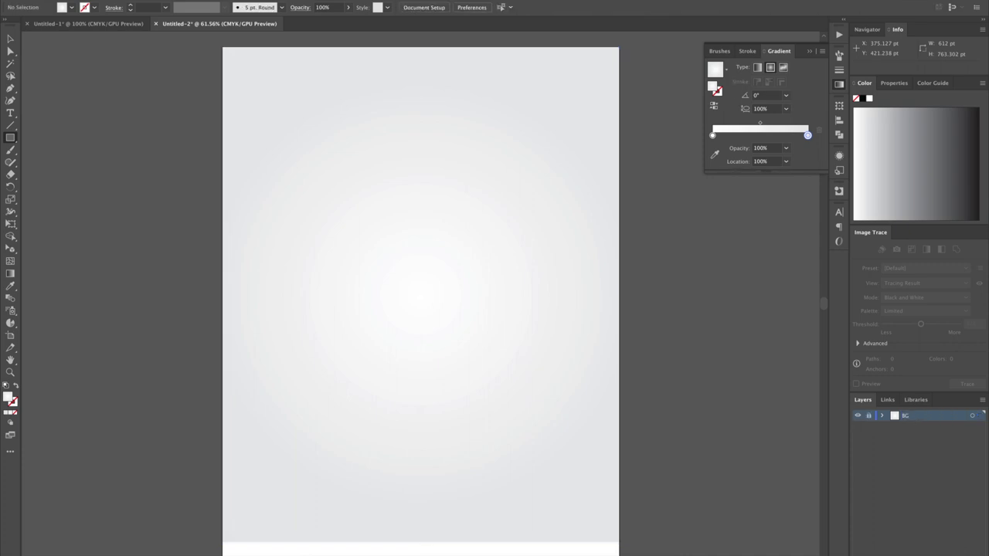
Add a new layer above BG and view the artboard at 100% zoom.
key(ctrl+l)
key(space)
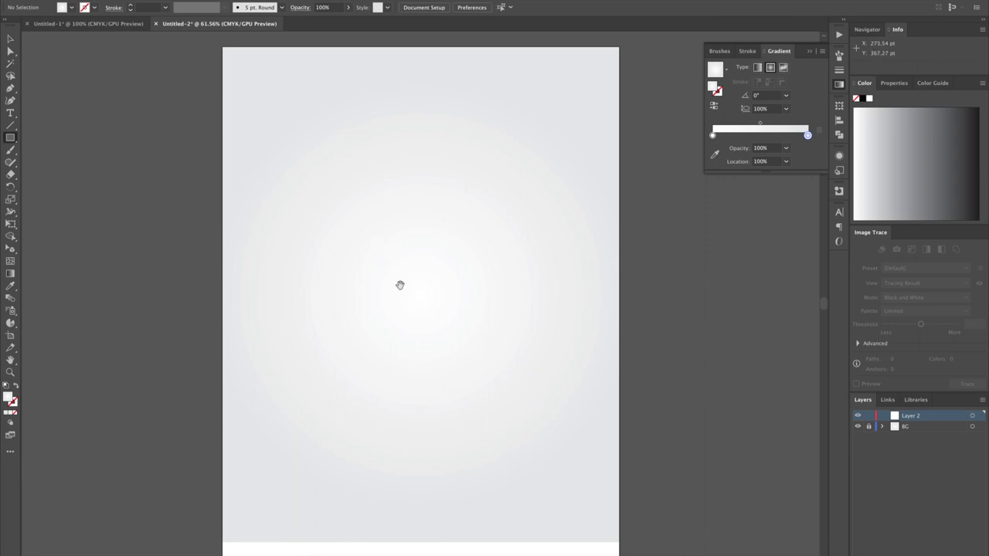
key(ctrl+space)
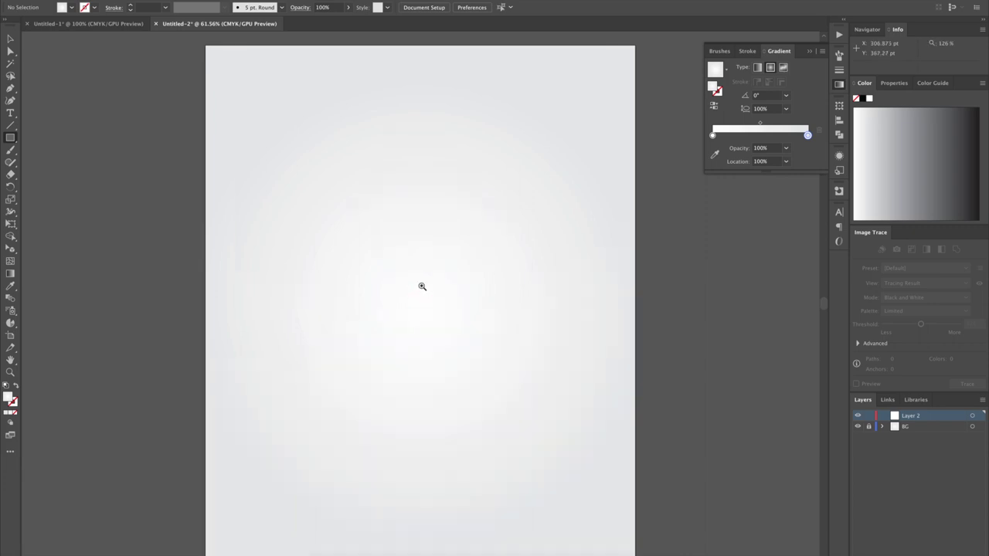
key(ctrl+1)
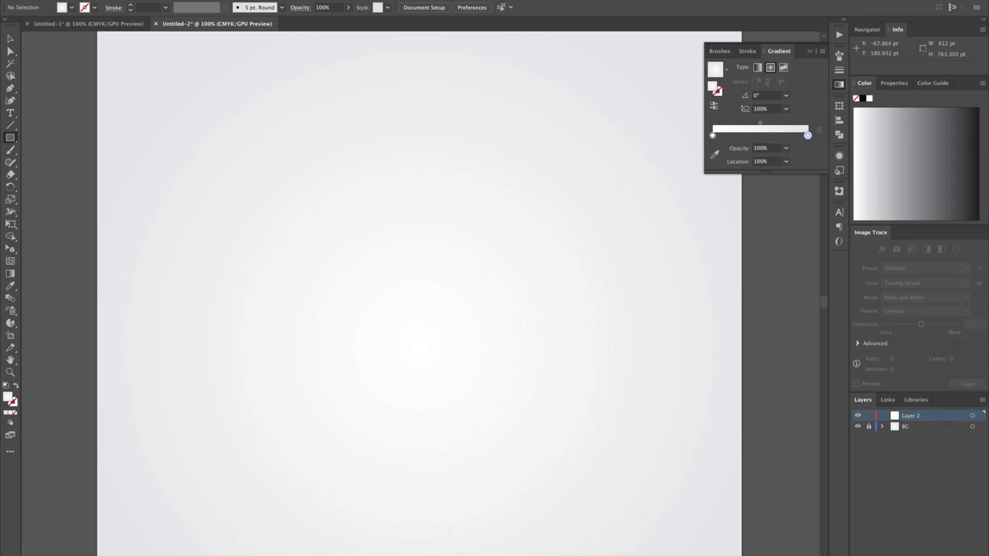
Build a pink-and-purple Shades colour theme in Color Themes for the Swatches panel.
click(267, 0)
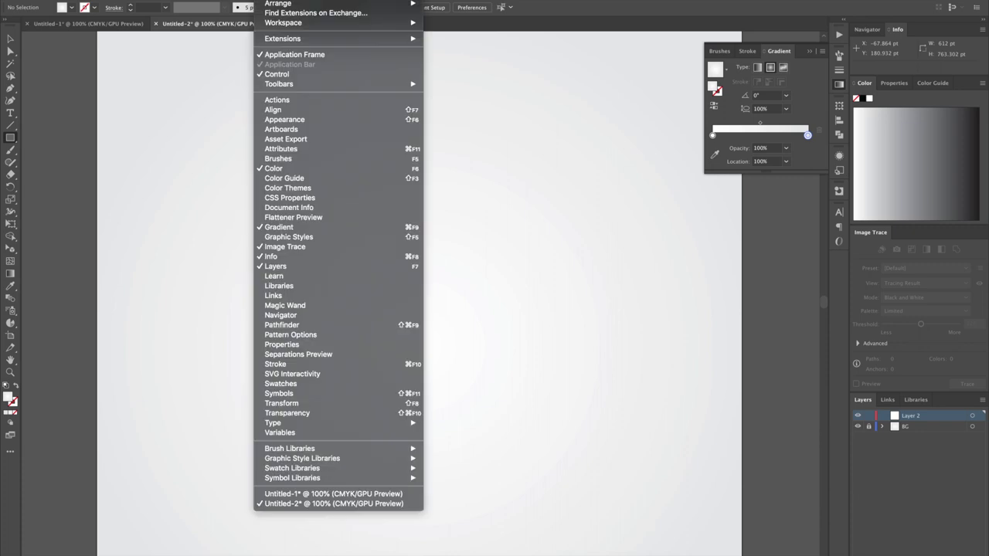
click(340, 189)
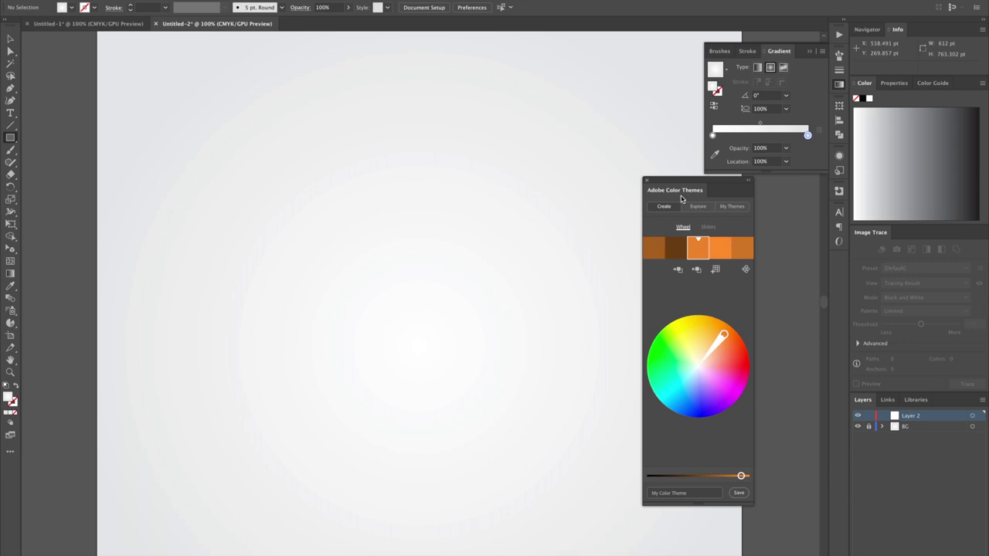
click(745, 271)
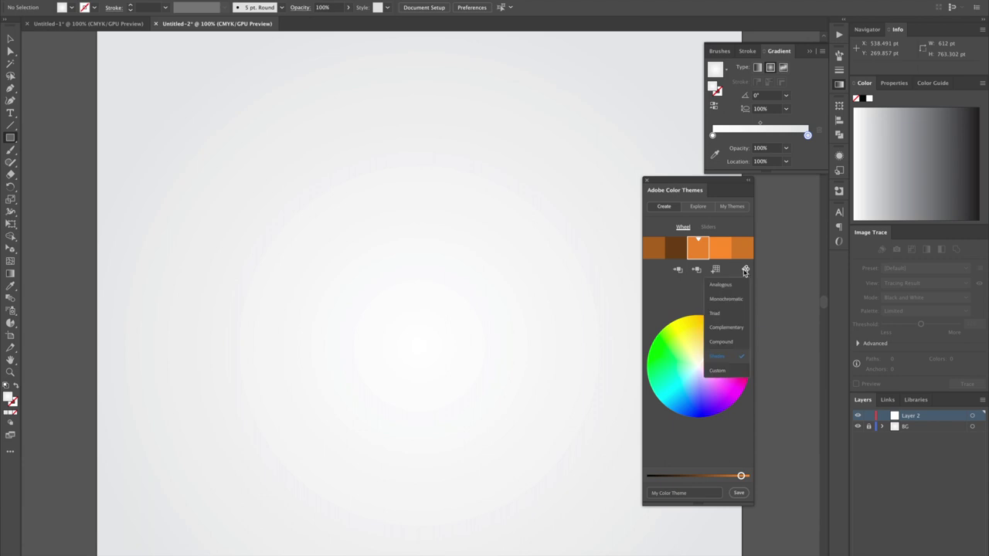
click(724, 360)
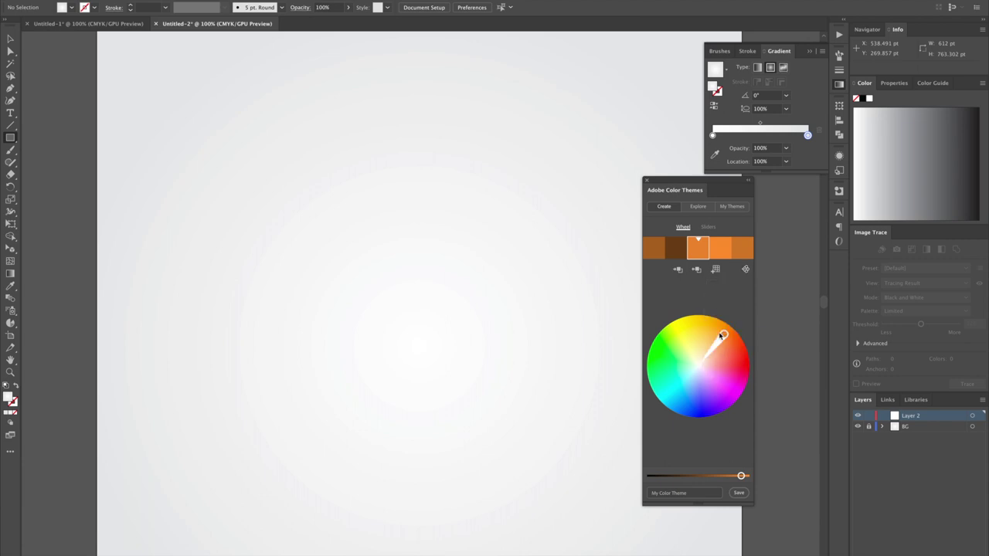
mouse_move(723, 335)
mouse_down()
mouse_move(724, 368)
mouse_move(710, 389)
mouse_move(723, 364)
mouse_move(706, 335)
mouse_up()
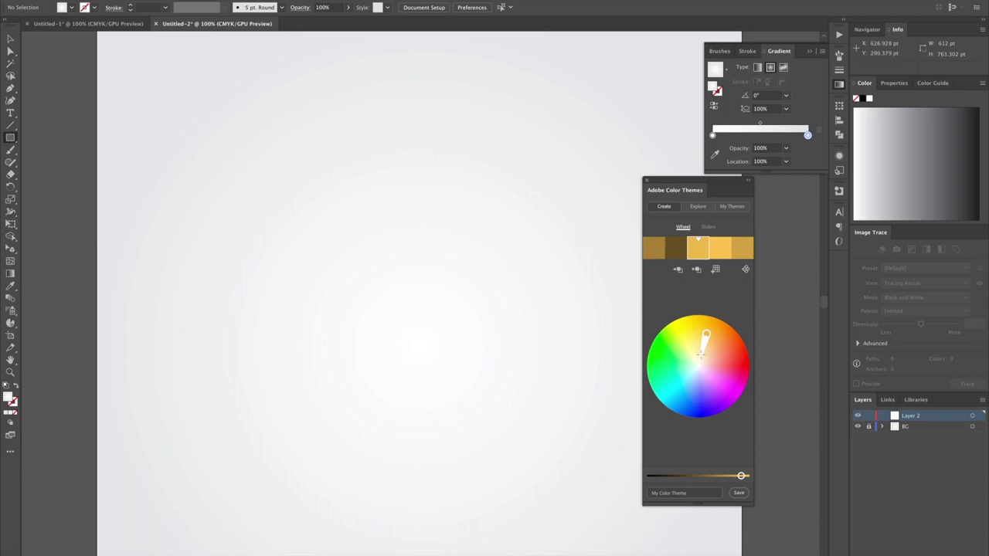
drag(706, 335, 717, 377)
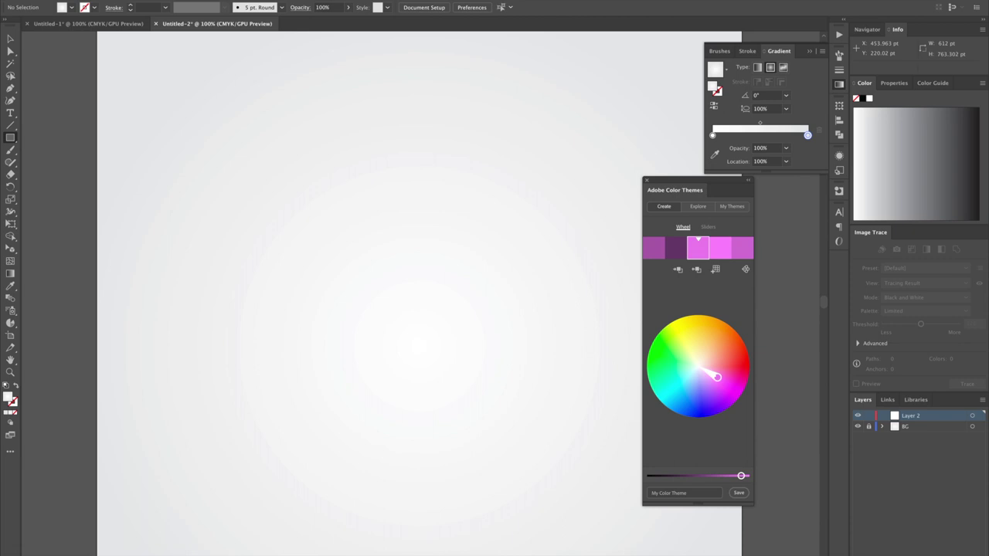
click(278, 0)
click(300, 386)
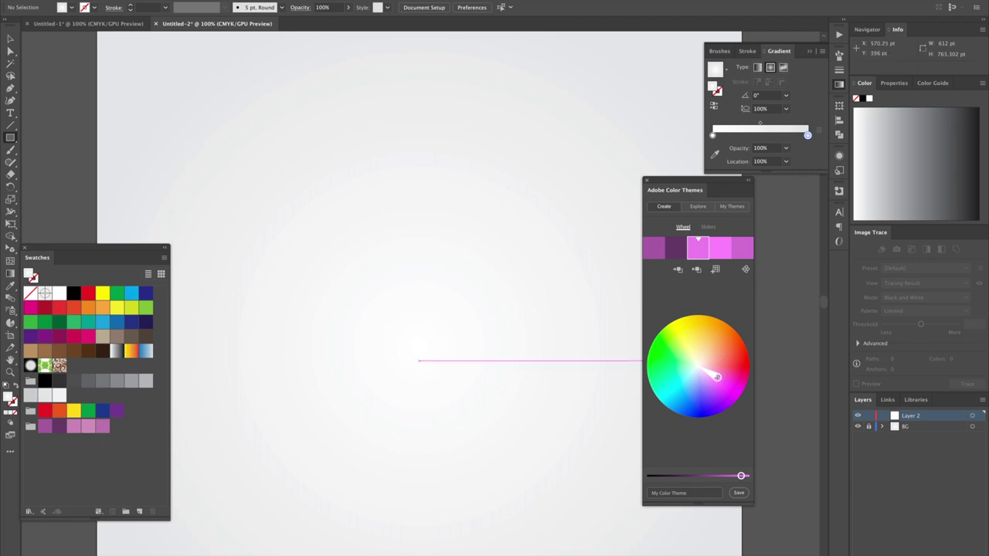
Save green and teal theme colours as new swatch groups.
drag(717, 377, 683, 354)
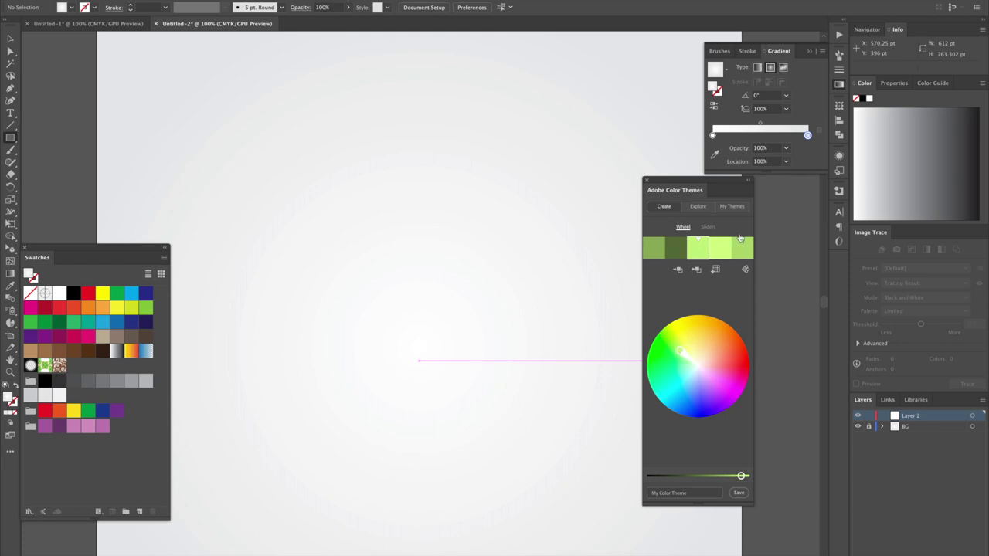
click(716, 269)
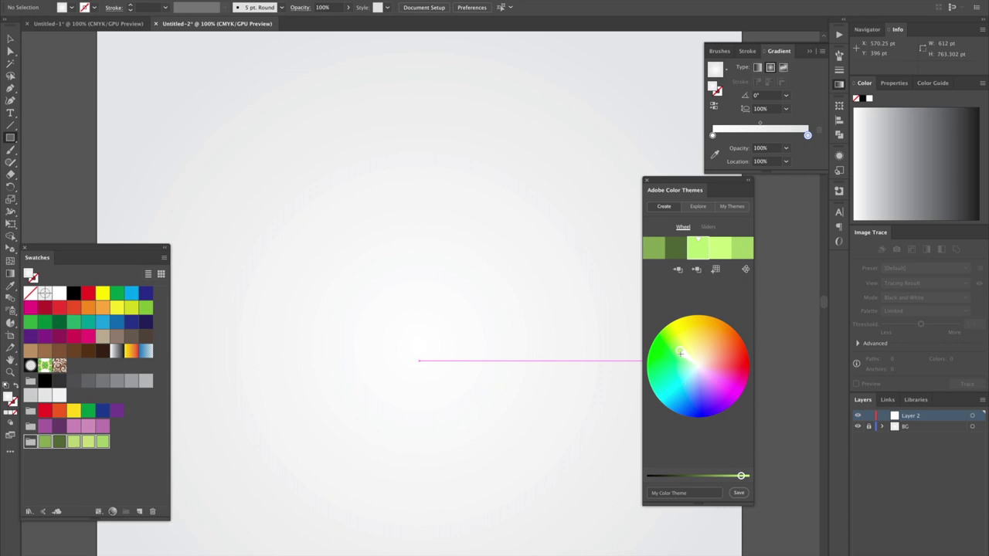
mouse_move(681, 353)
mouse_down()
mouse_move(685, 391)
mouse_move(690, 384)
mouse_up()
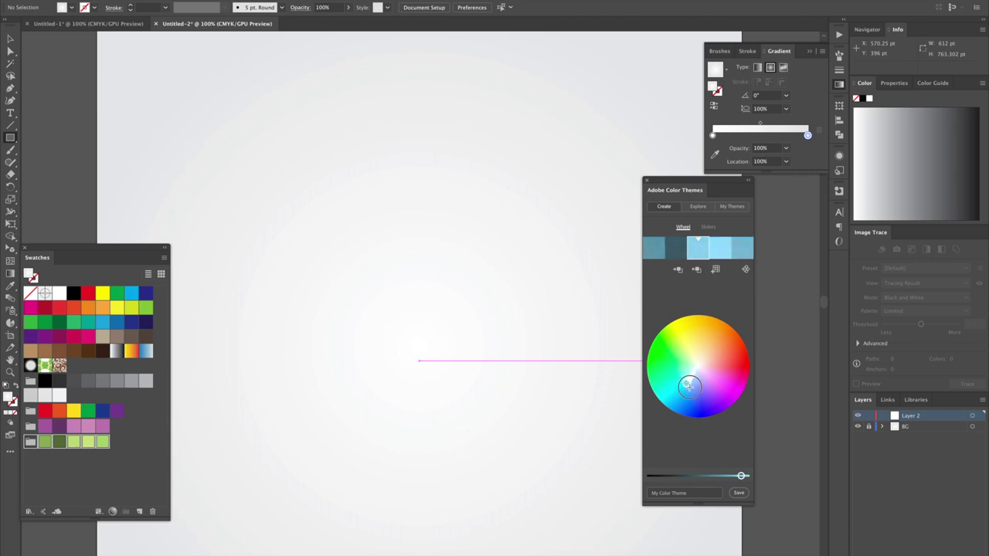
drag(690, 387, 676, 389)
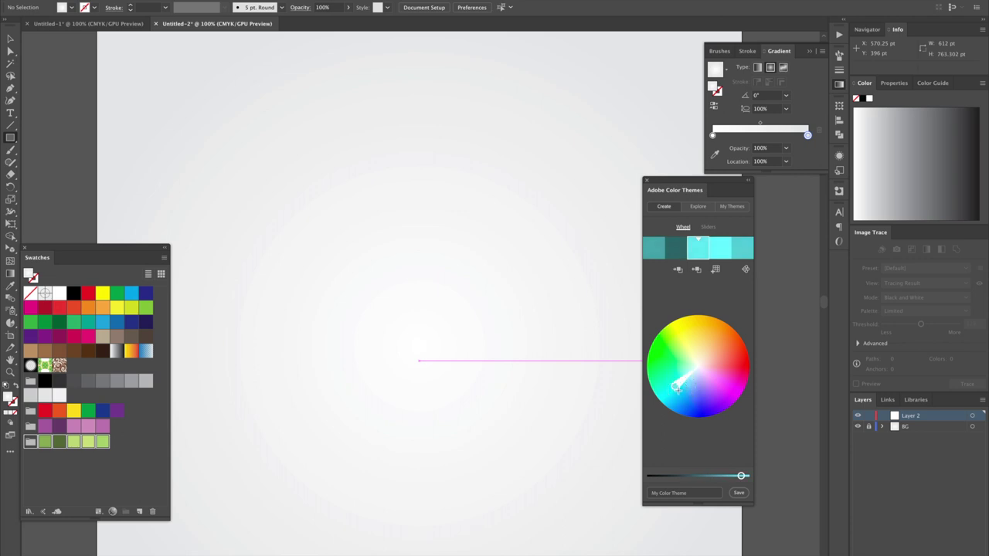
click(716, 269)
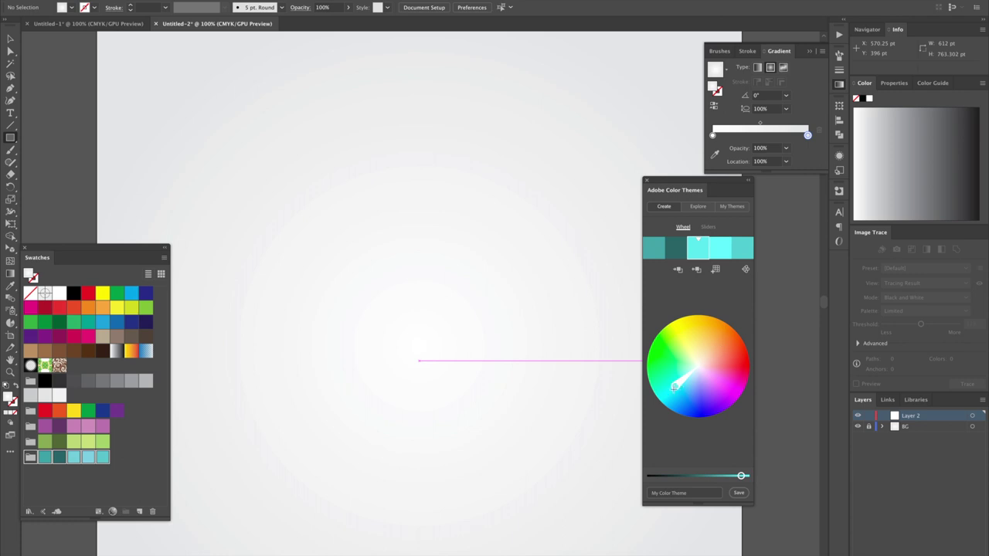
Save an orange theme swatch group and close the Color Themes panel.
mouse_move(704, 333)
mouse_down()
mouse_move(718, 327)
mouse_move(712, 353)
mouse_move(732, 352)
mouse_move(726, 343)
mouse_up()
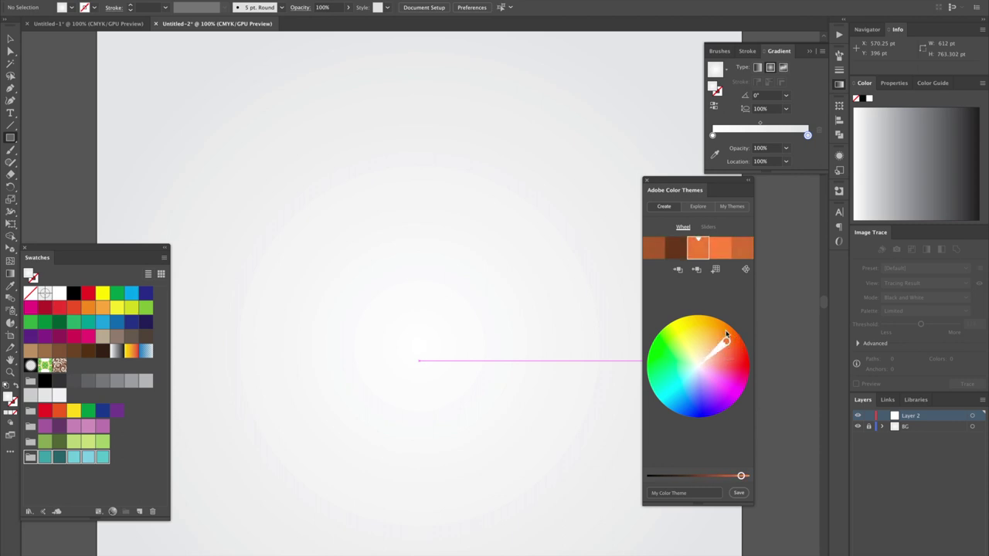
click(715, 270)
click(669, 191)
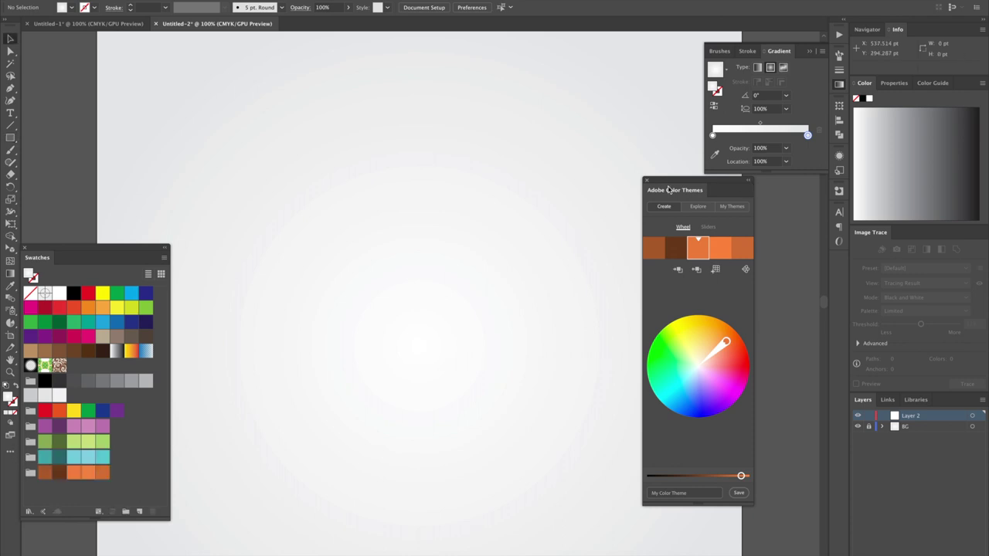
click(646, 181)
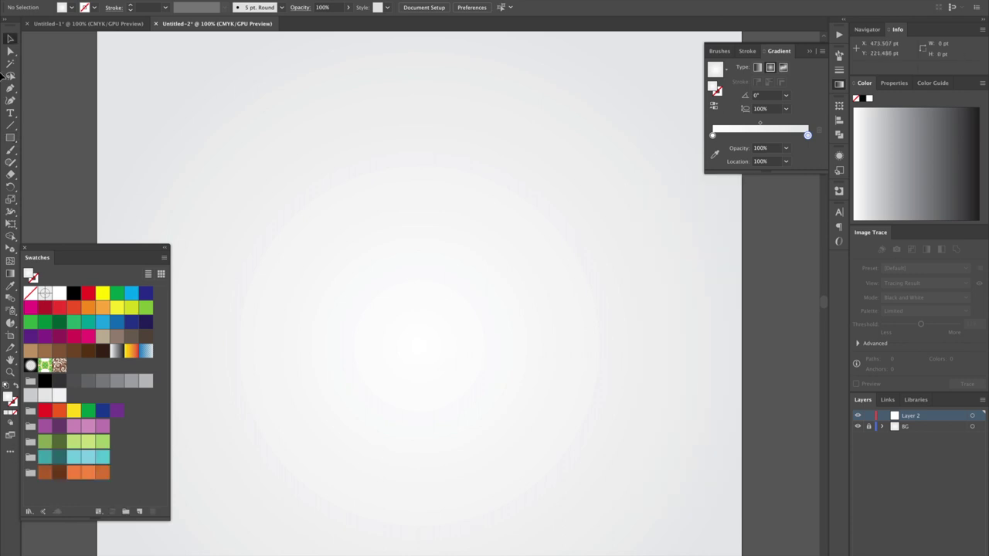
Draw a tall narrow rectangle at the top left and give it a linear gradient.
click(10, 138)
drag(222, 144, 253, 238)
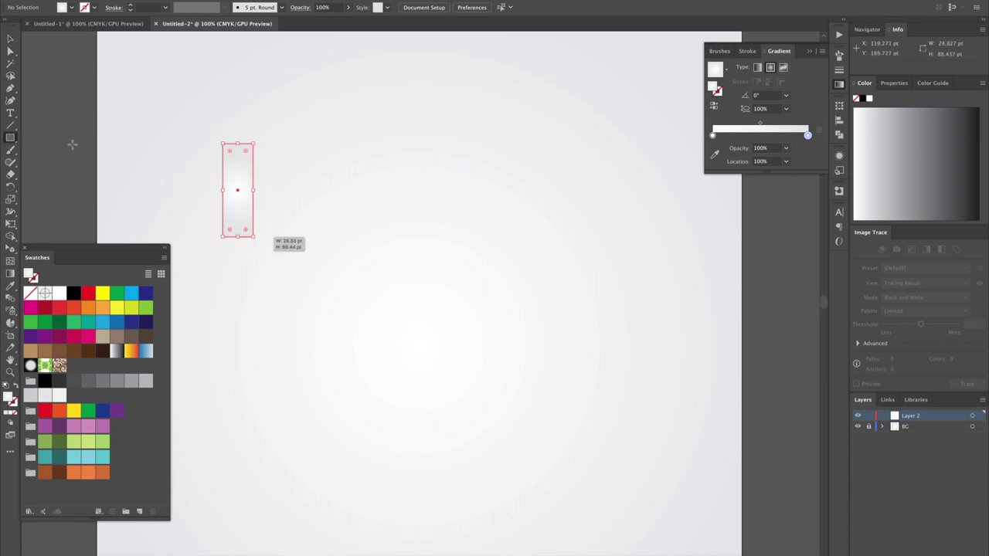
key(g)
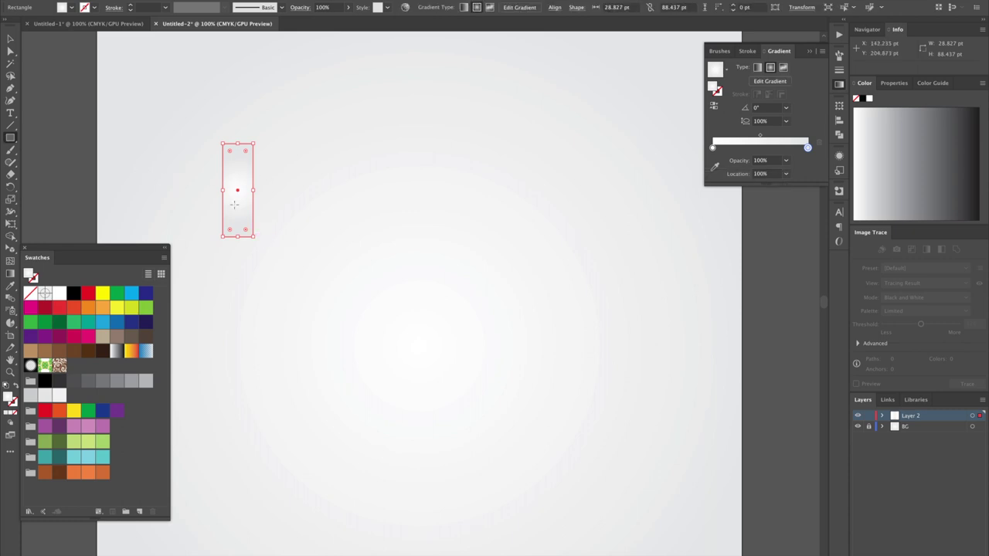
drag(237, 190, 239, 223)
click(758, 68)
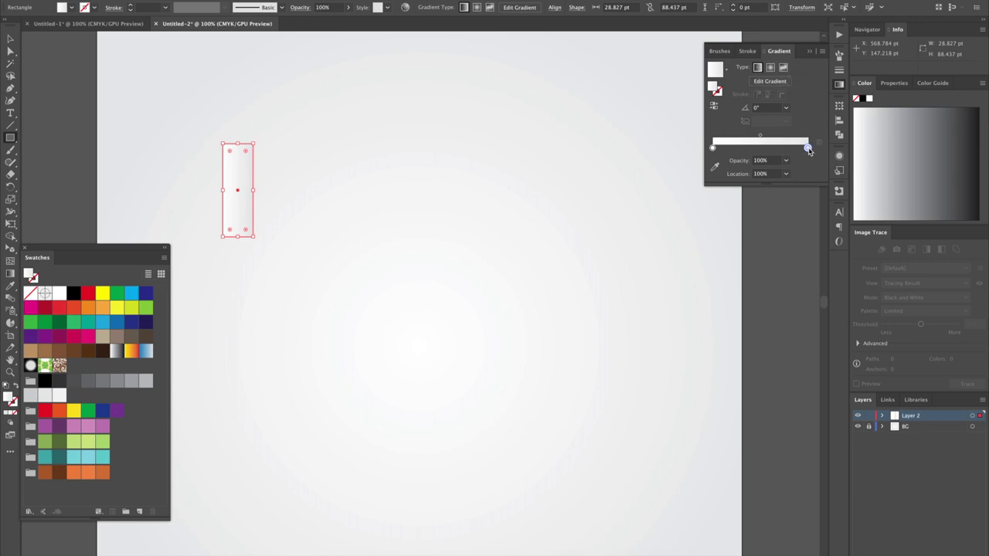
Color the gradient stops orange on the left and darker brown on the right.
double_click(808, 147)
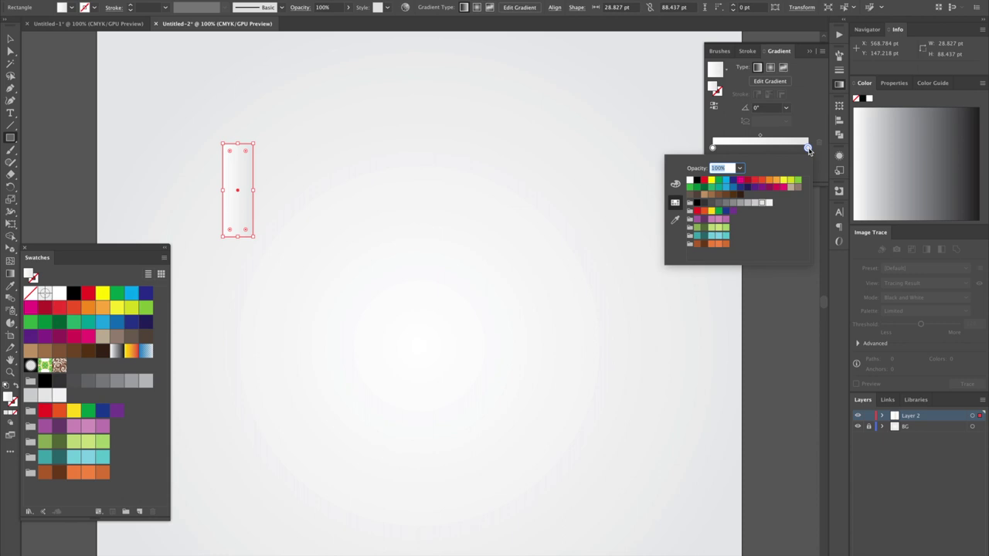
click(697, 245)
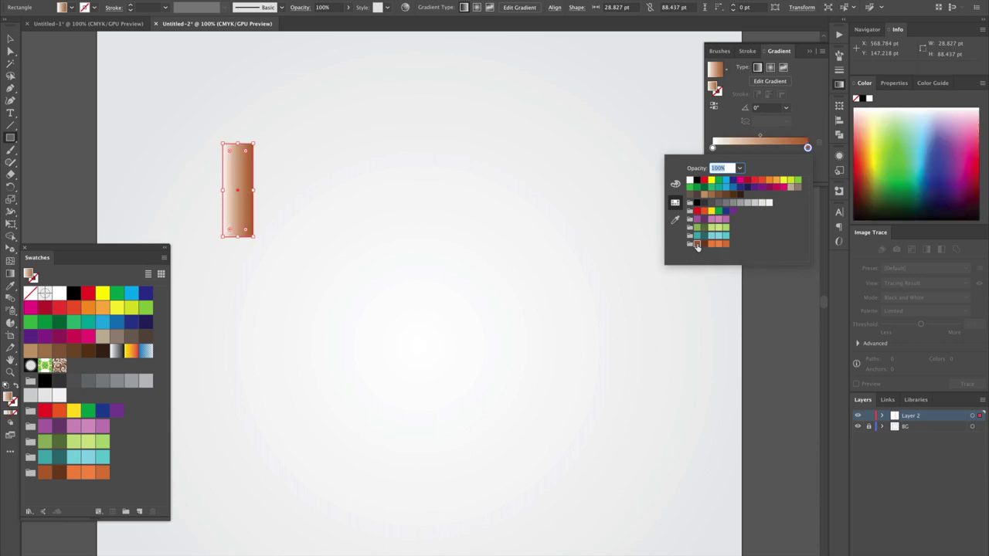
click(713, 148)
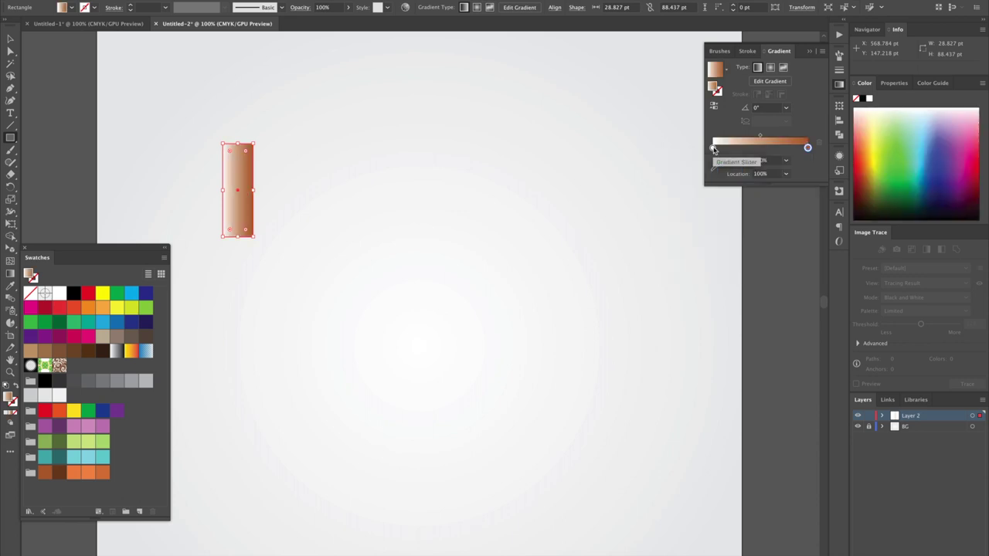
double_click(713, 148)
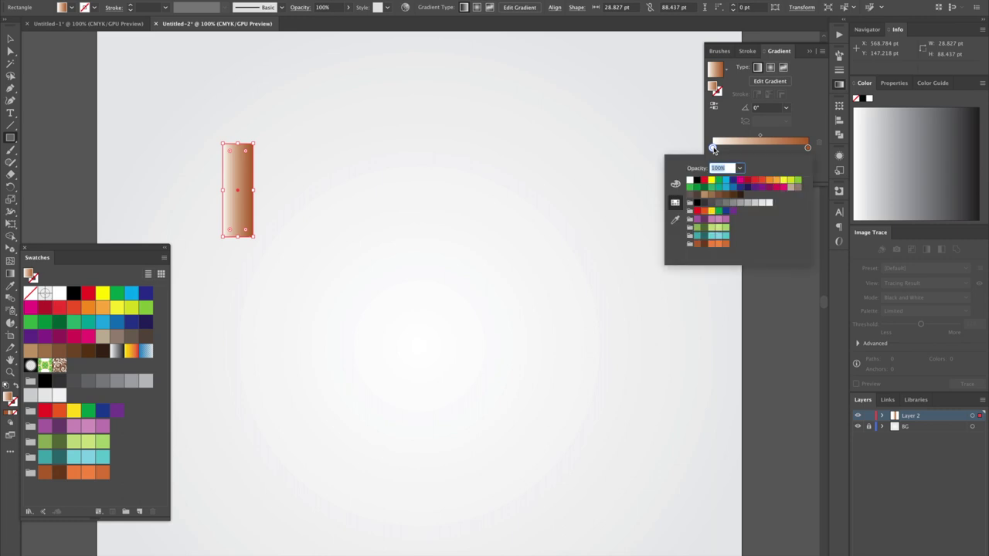
click(717, 244)
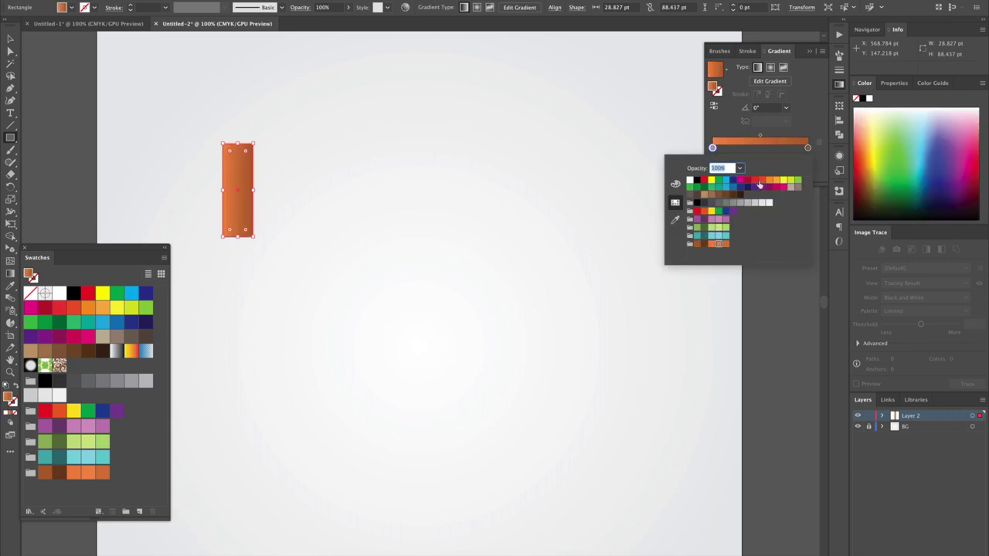
click(716, 149)
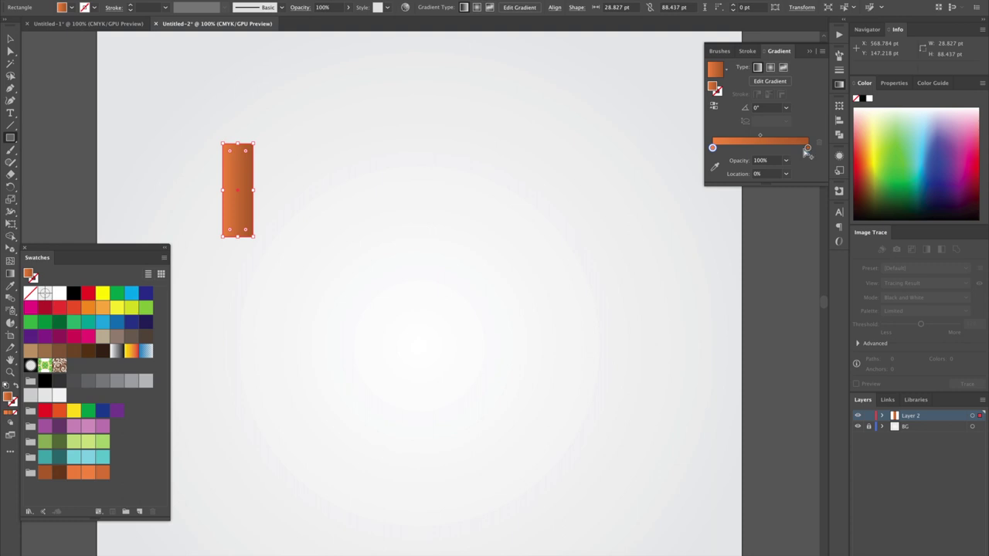
drag(806, 150, 783, 149)
double_click(783, 148)
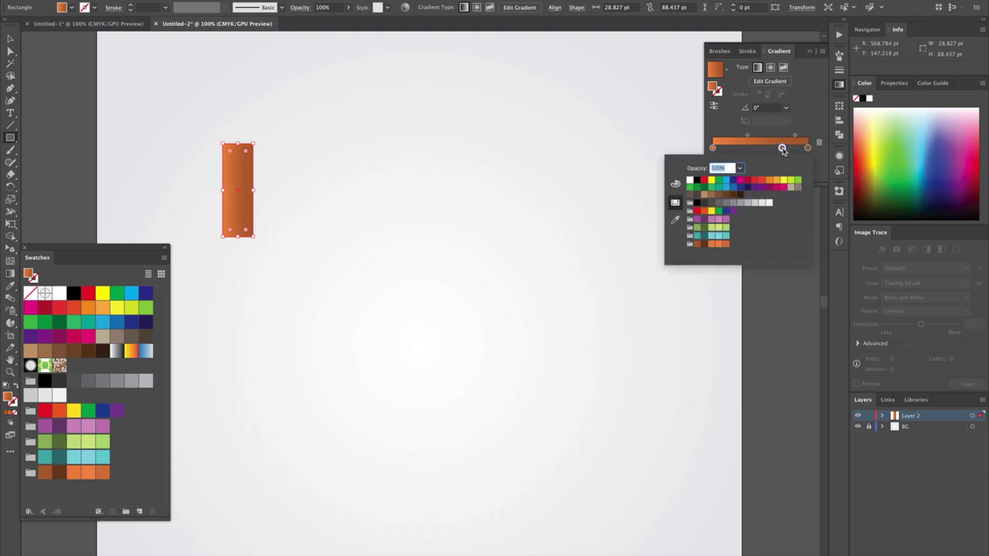
click(705, 245)
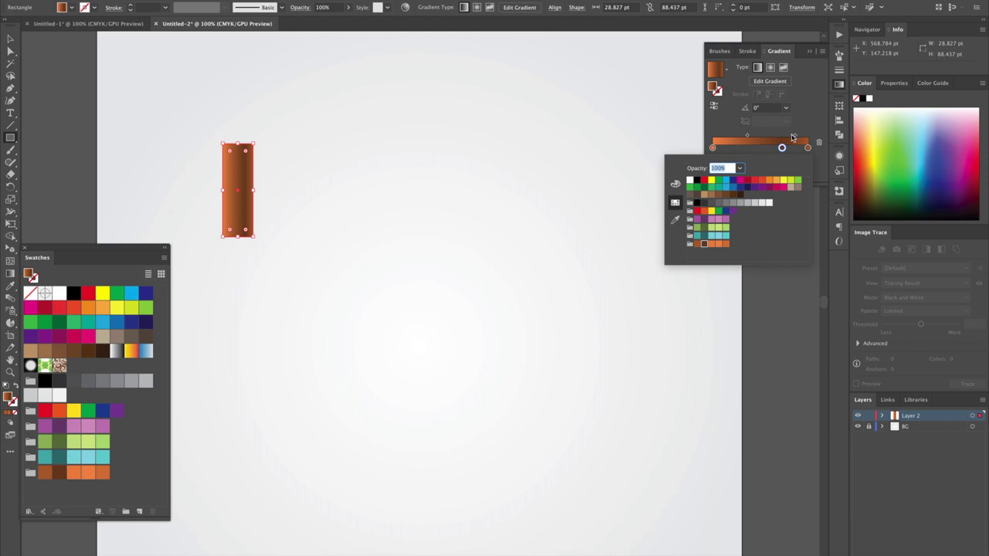
Add an orange stop near 38% and set the end stops to brown-orange shades.
click(723, 149)
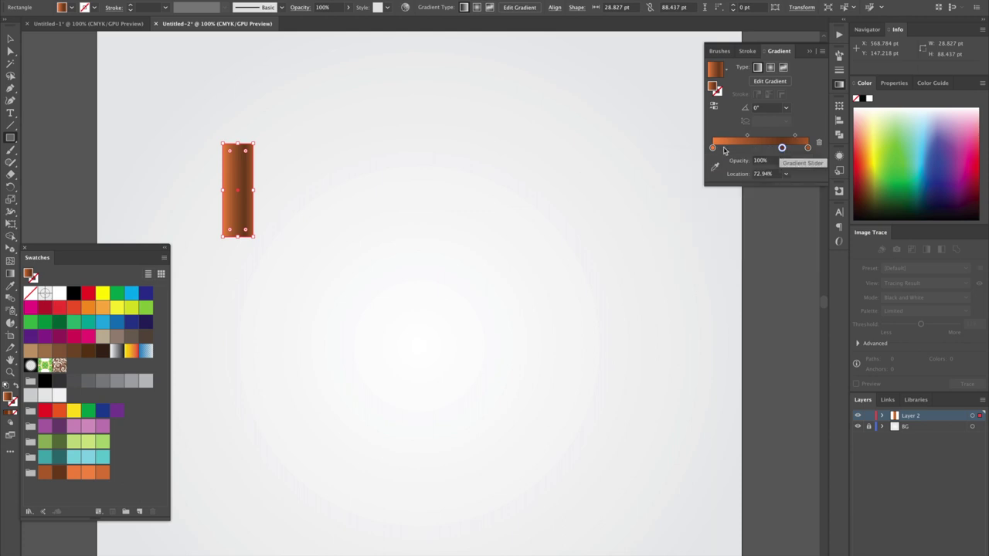
drag(725, 148, 749, 150)
double_click(749, 147)
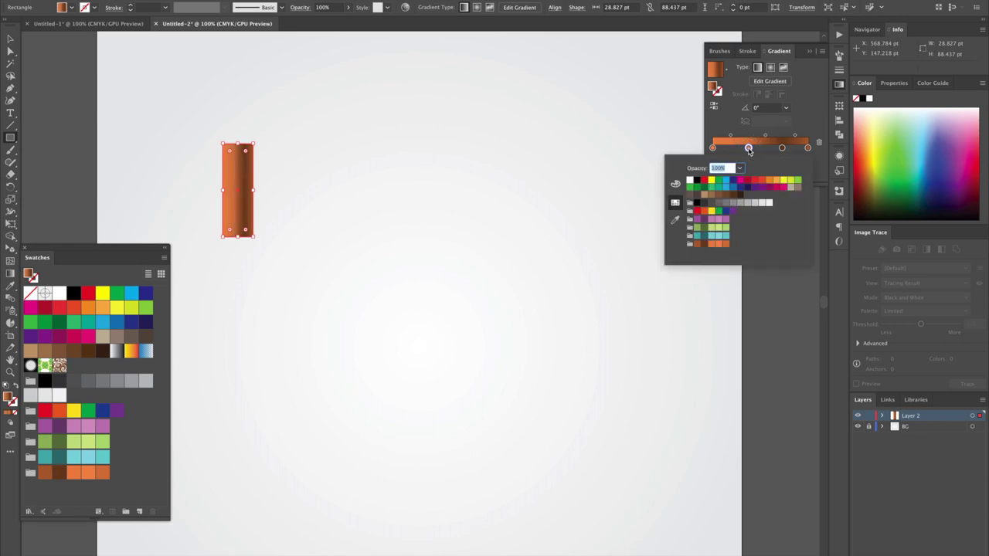
click(720, 245)
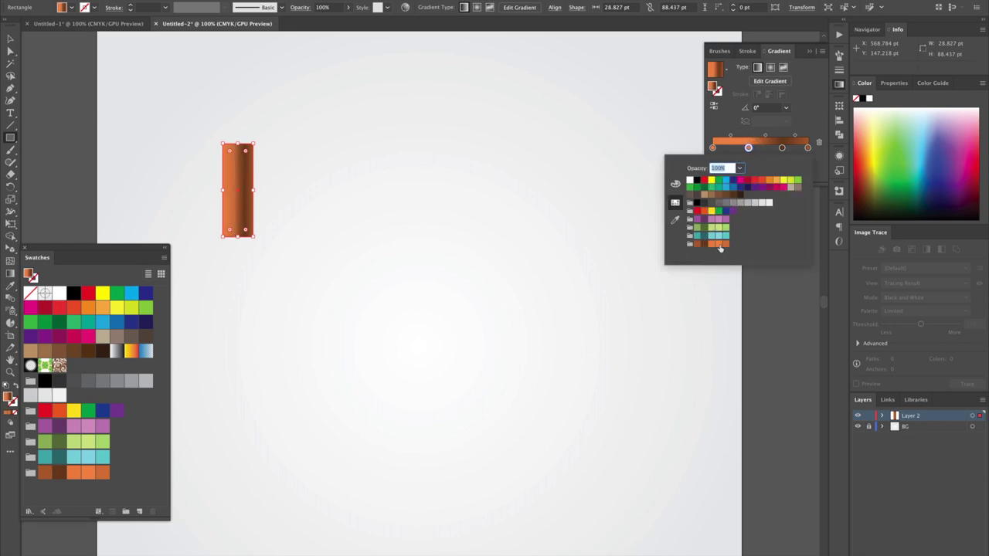
click(712, 148)
double_click(713, 148)
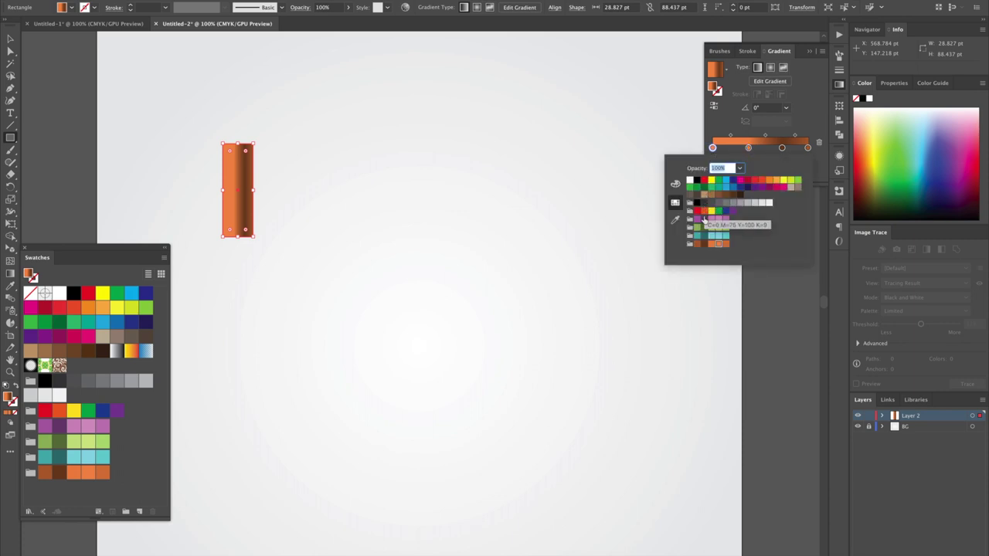
click(712, 147)
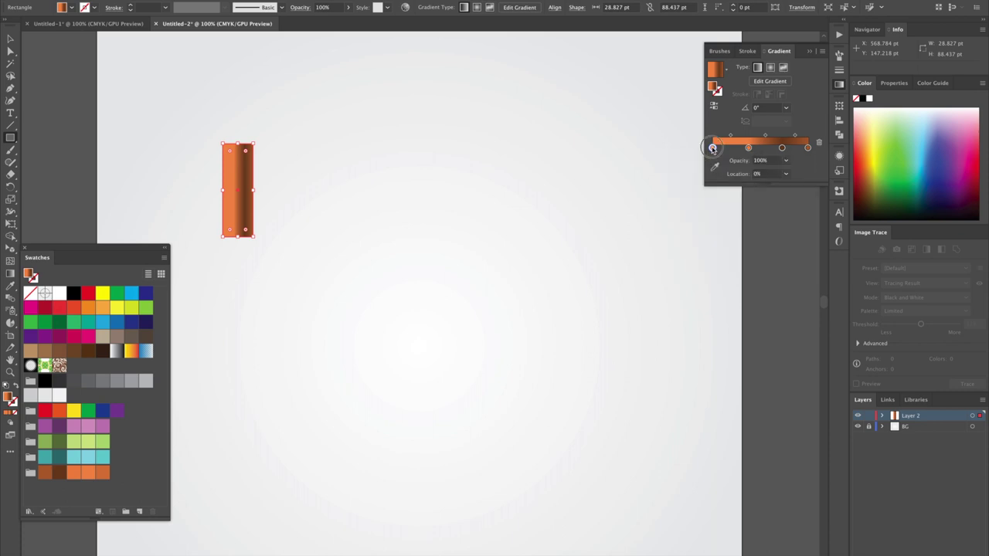
double_click(712, 148)
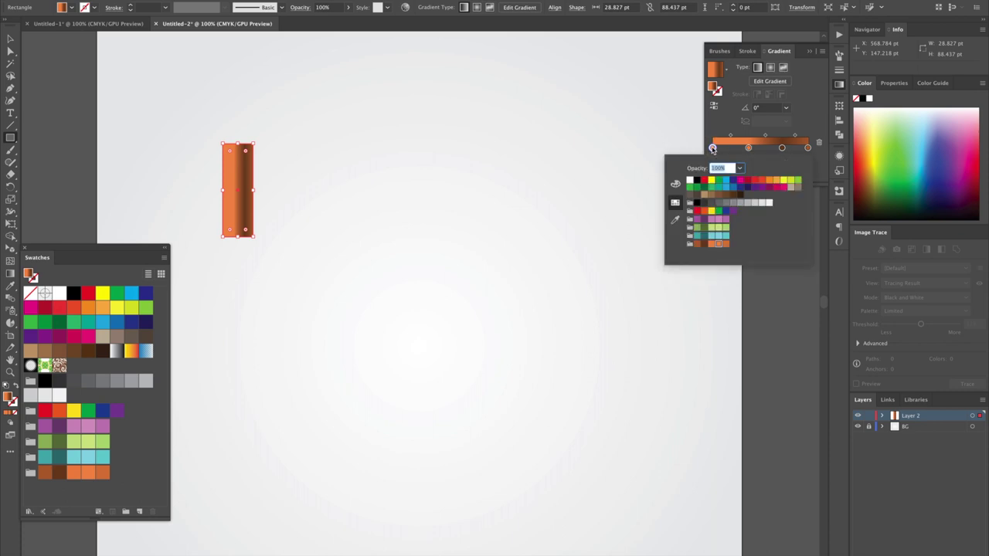
click(697, 245)
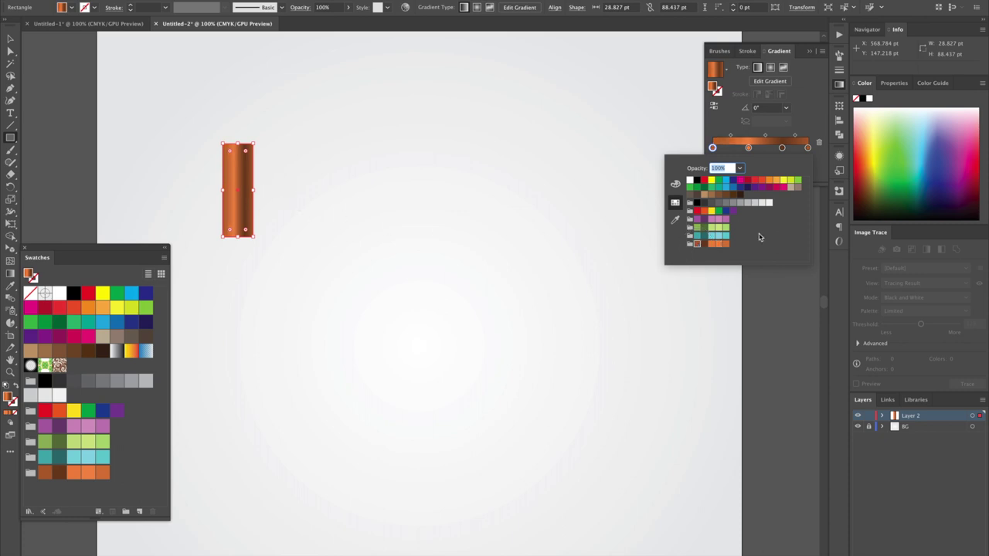
click(808, 148)
double_click(808, 147)
click(711, 244)
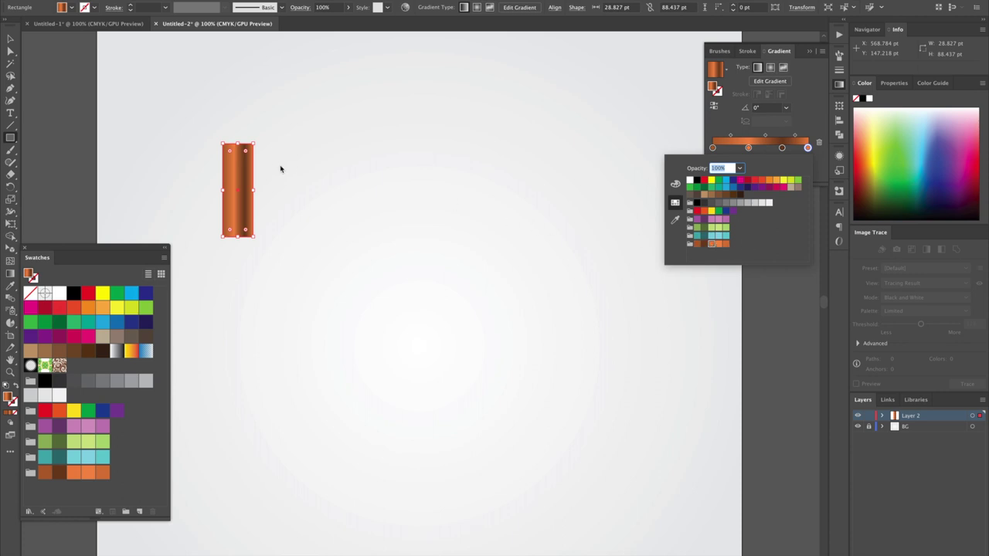
click(244, 170)
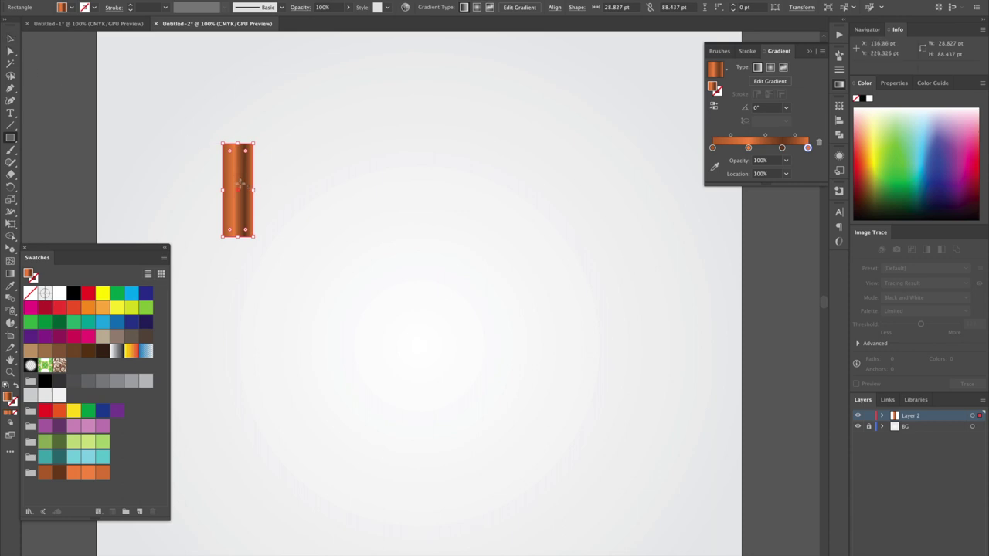
Copy the strip to its right and reduce its gradient to dark brown and orange stops.
click(11, 40)
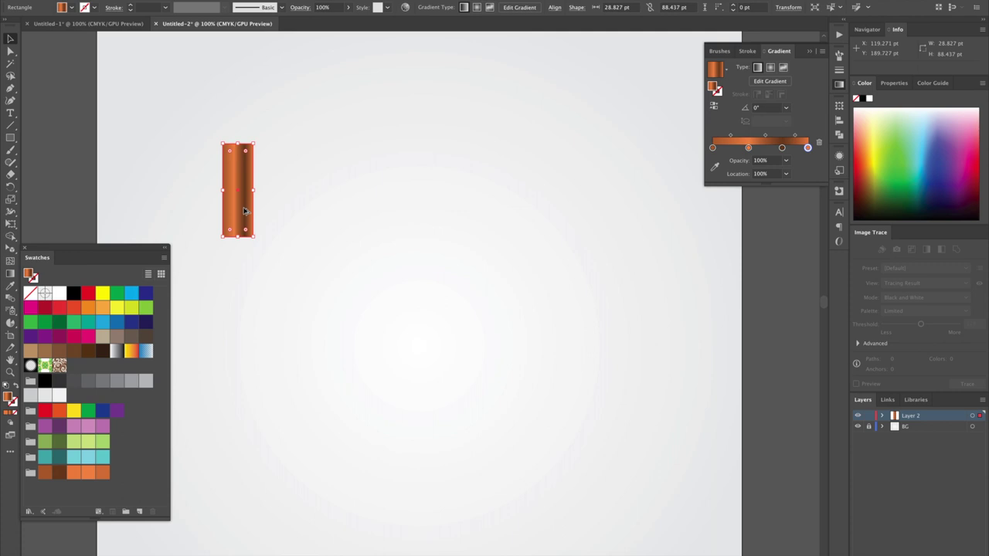
drag(244, 211, 599, 198)
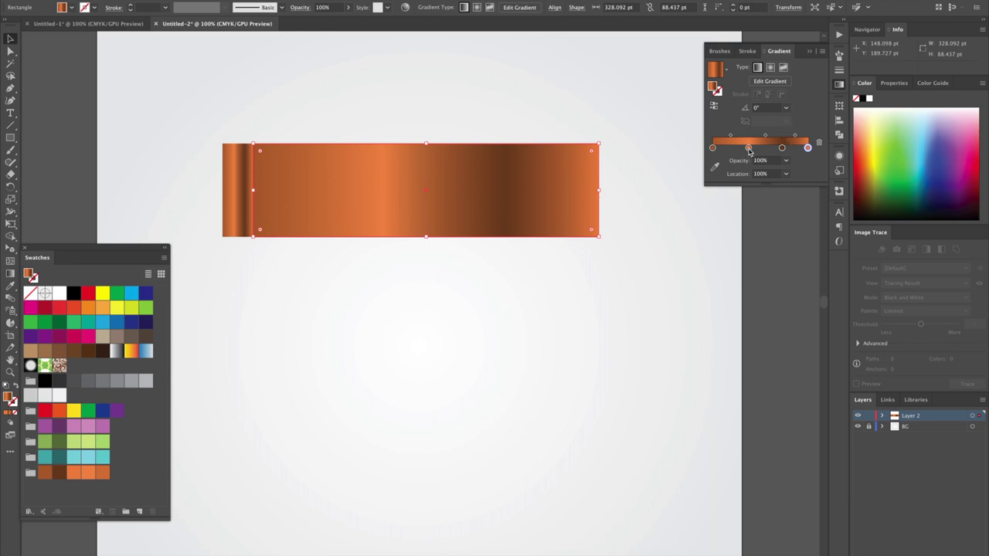
drag(749, 149, 757, 184)
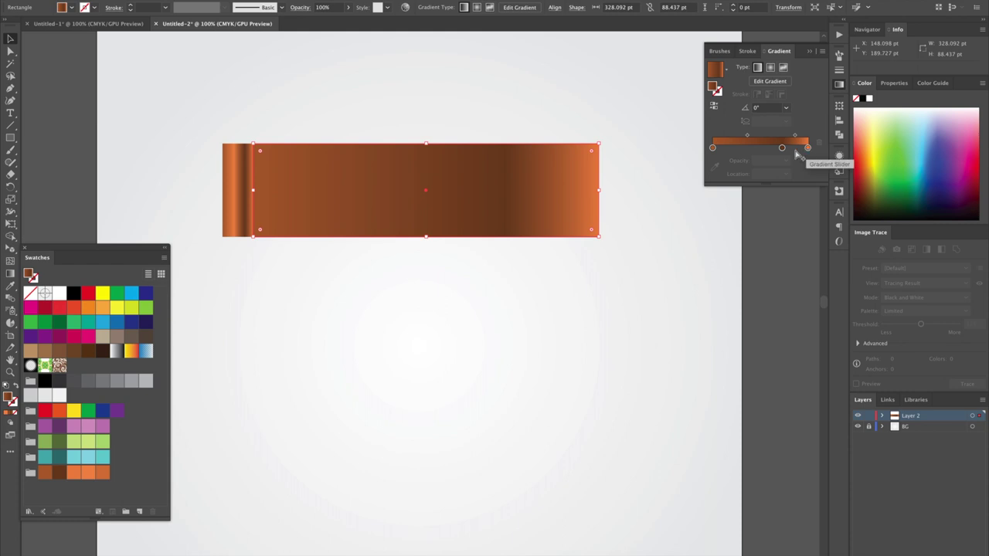
drag(783, 152, 721, 186)
drag(726, 149, 710, 150)
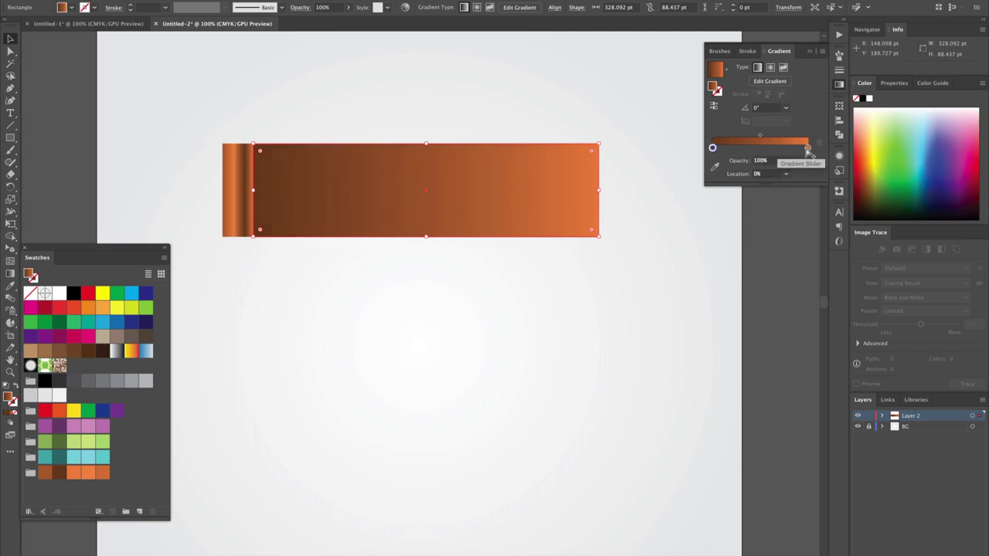
drag(808, 148, 733, 149)
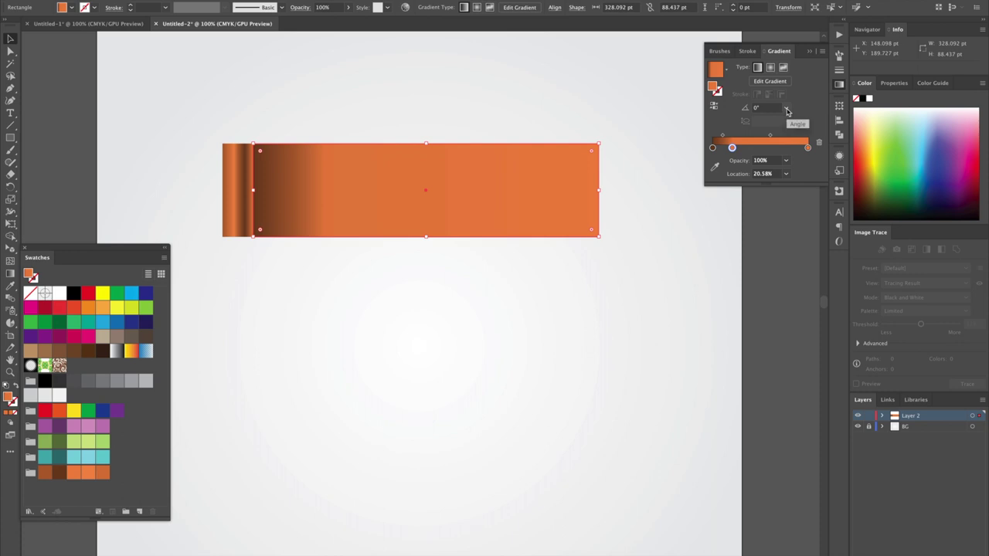
Set the banner's gradient angle to -30° and stretch the dark-to-orange blend.
click(787, 109)
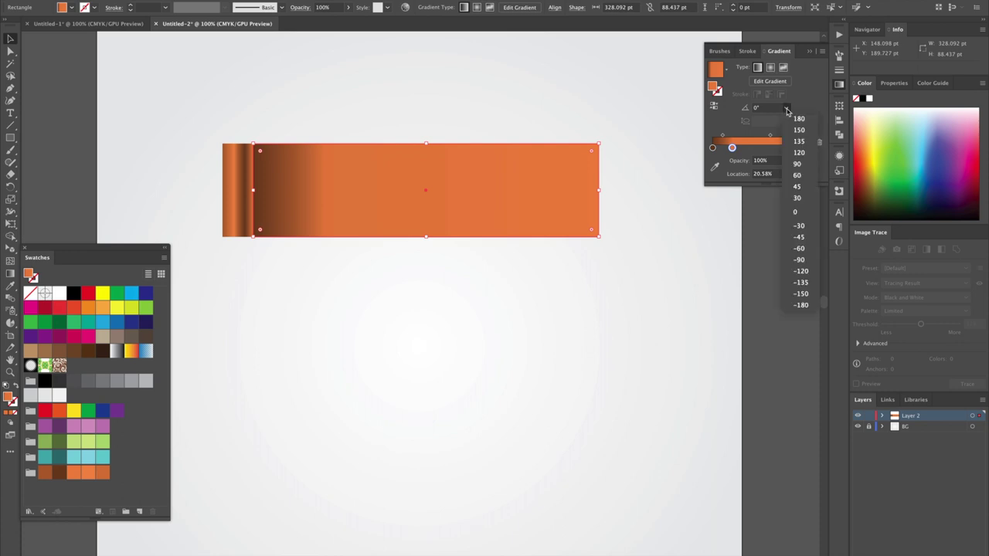
click(797, 226)
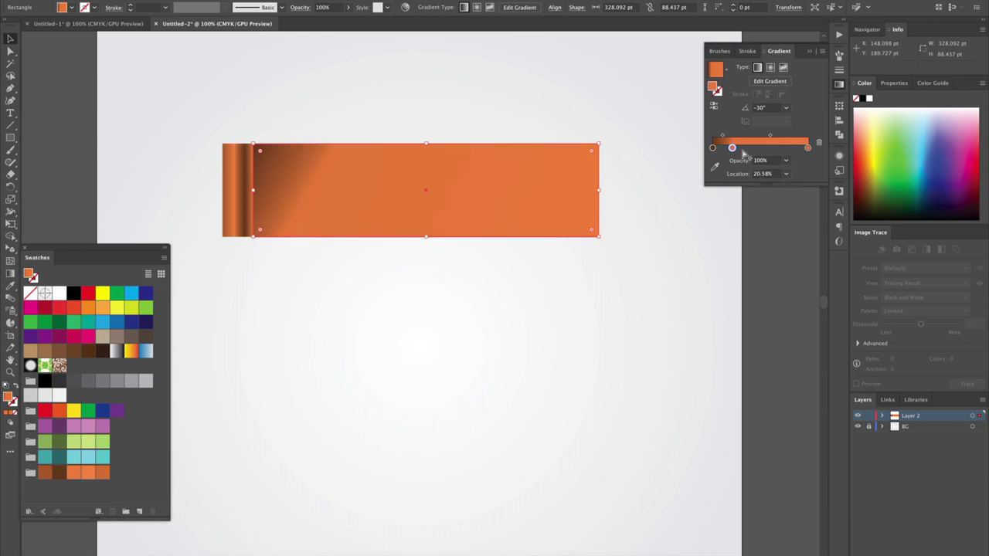
drag(732, 148, 753, 149)
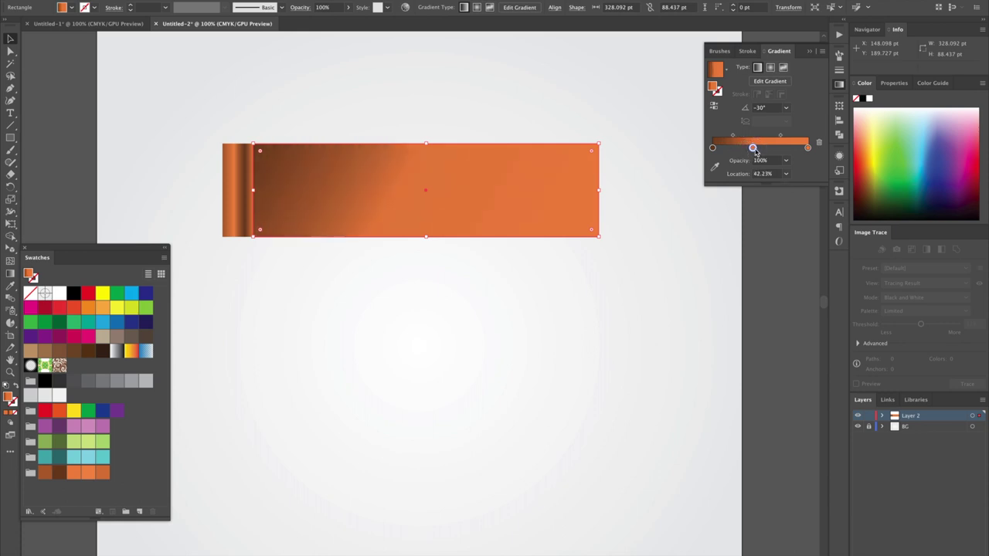
click(627, 241)
click(574, 192)
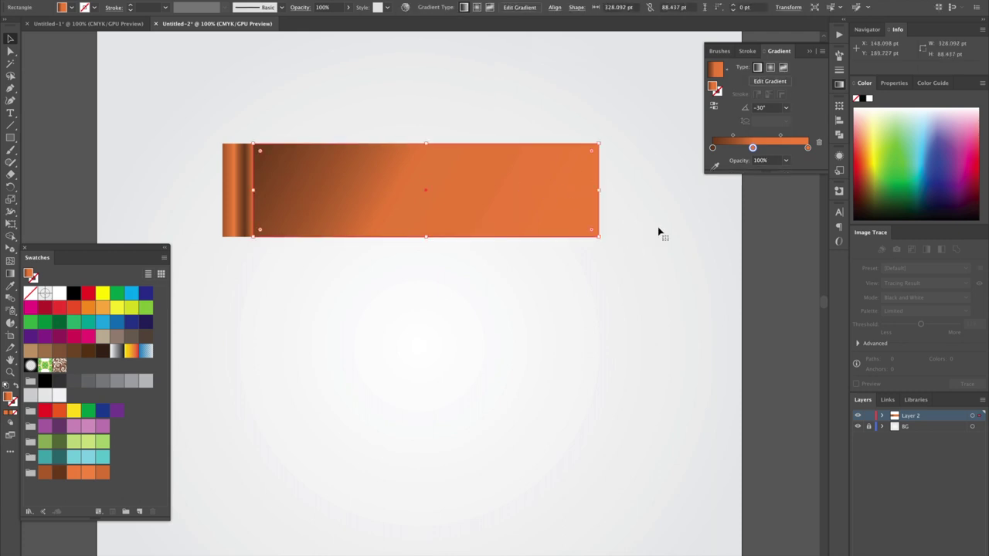
click(10, 88)
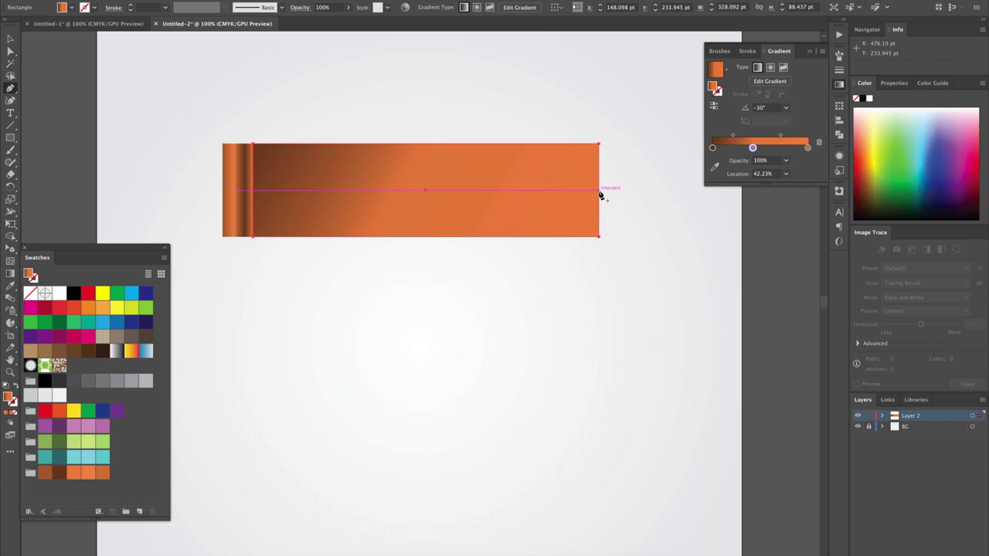
Add an anchor at the right edge's midpoint and pull it out into an arrow tip.
click(599, 191)
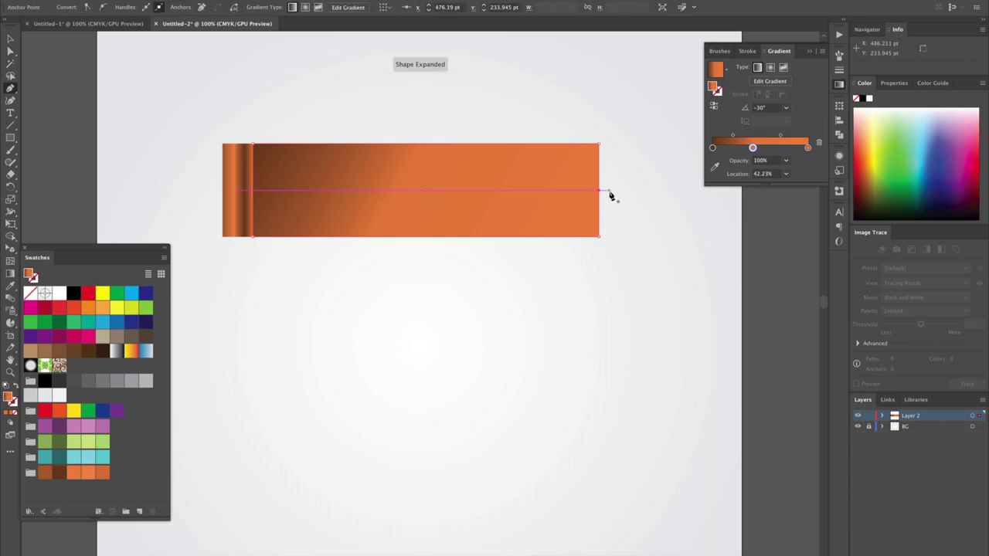
key(a)
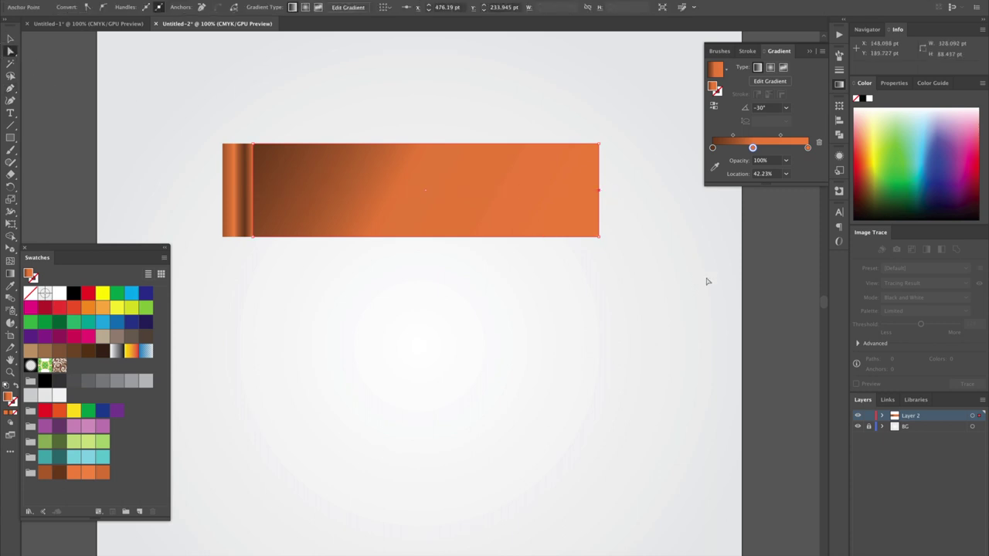
click(600, 193)
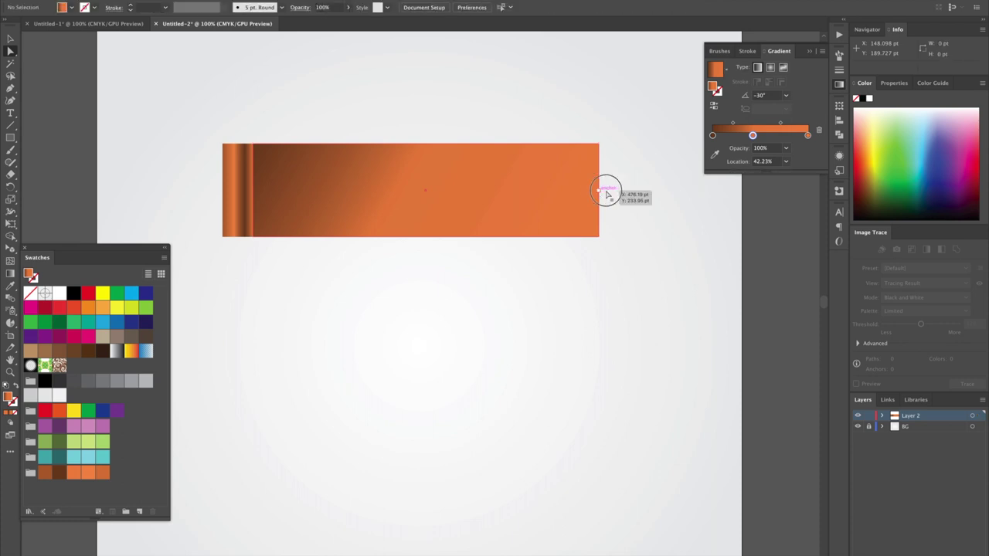
drag(601, 193, 629, 190)
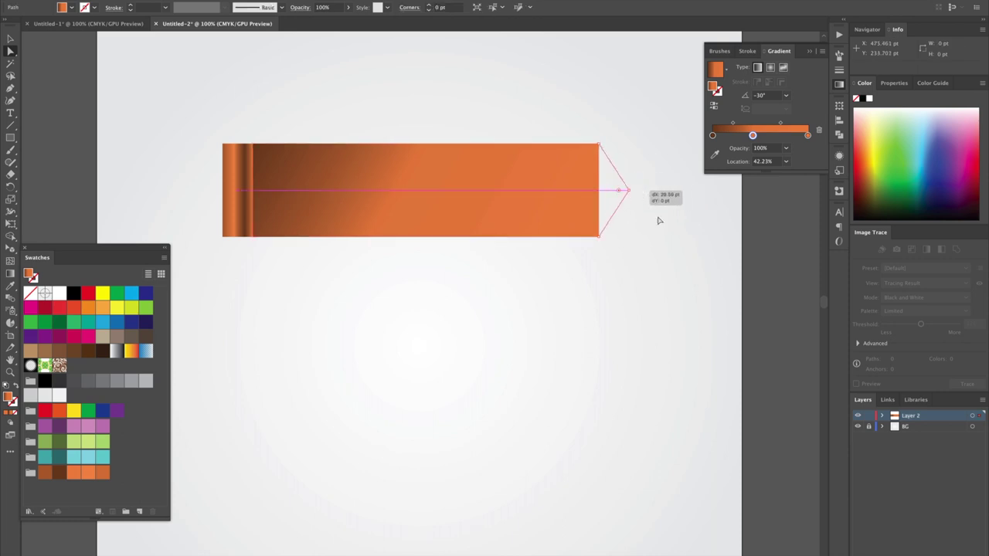
click(480, 203)
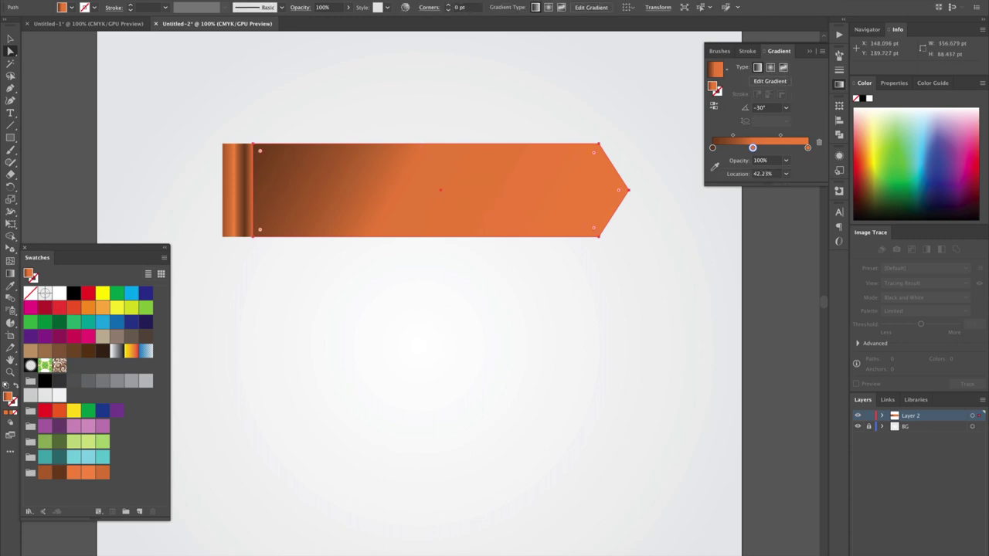
click(185, 0)
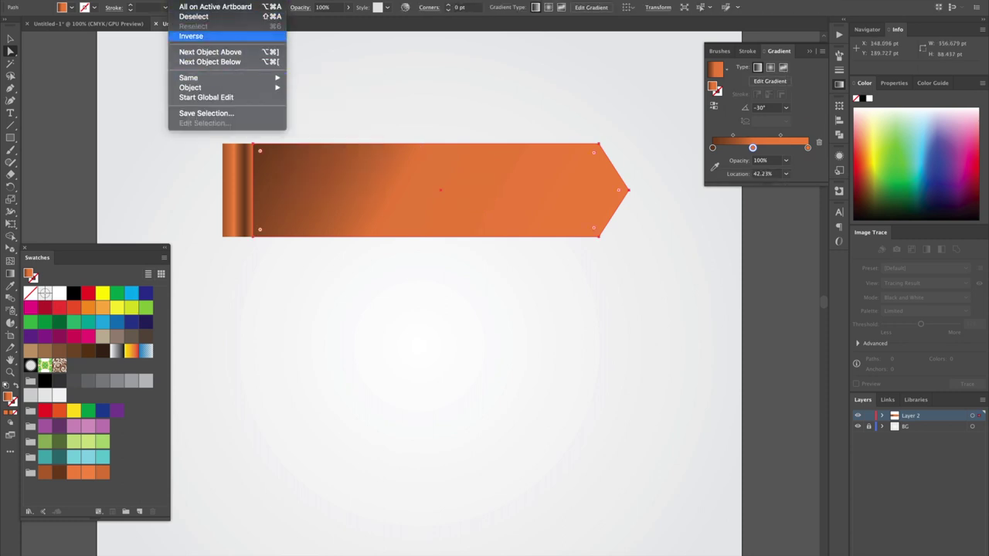
Set up a Multiply drop shadow at 75% opacity with 1 pt offsets and 1 pt blur.
mouse_move(216, 0)
mouse_move(259, 107)
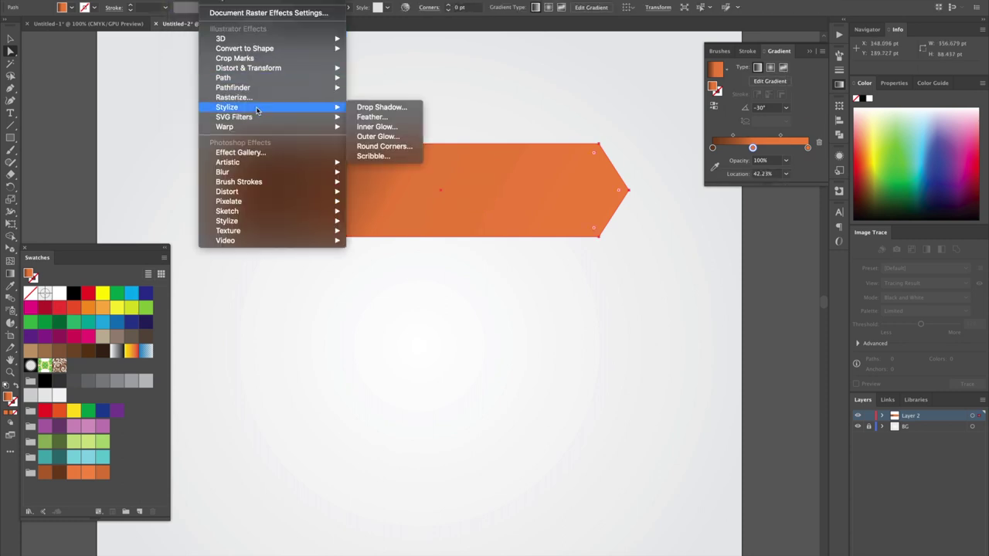
click(417, 109)
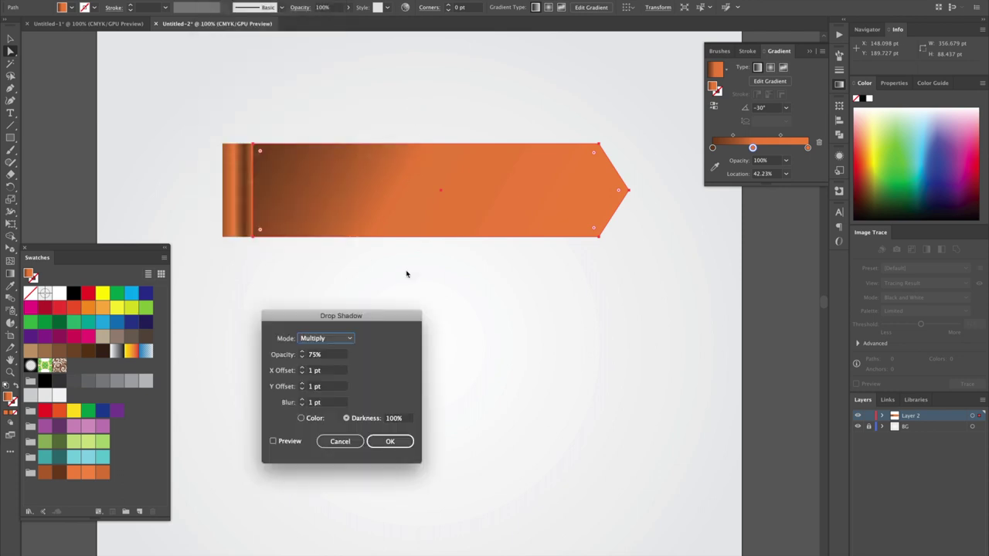
click(348, 441)
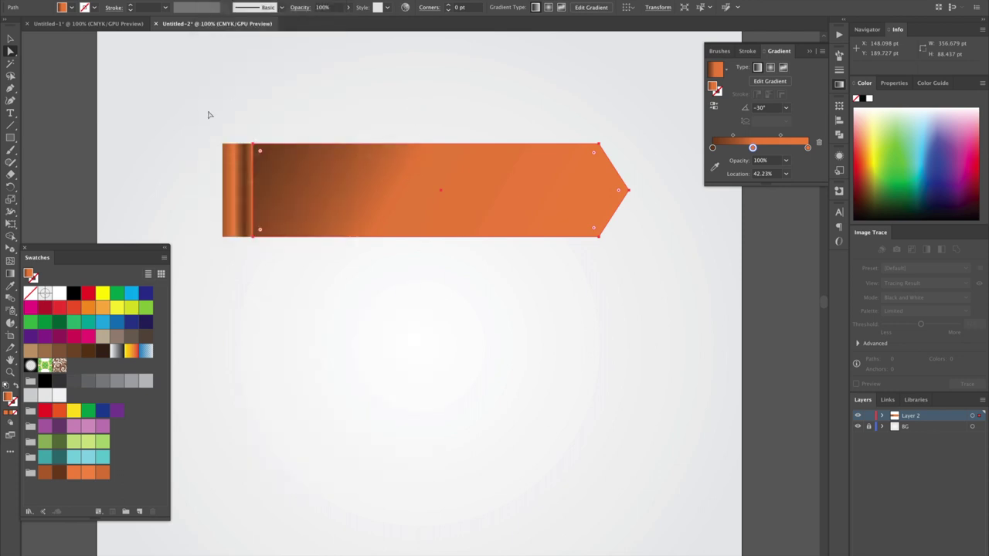
drag(207, 115, 367, 258)
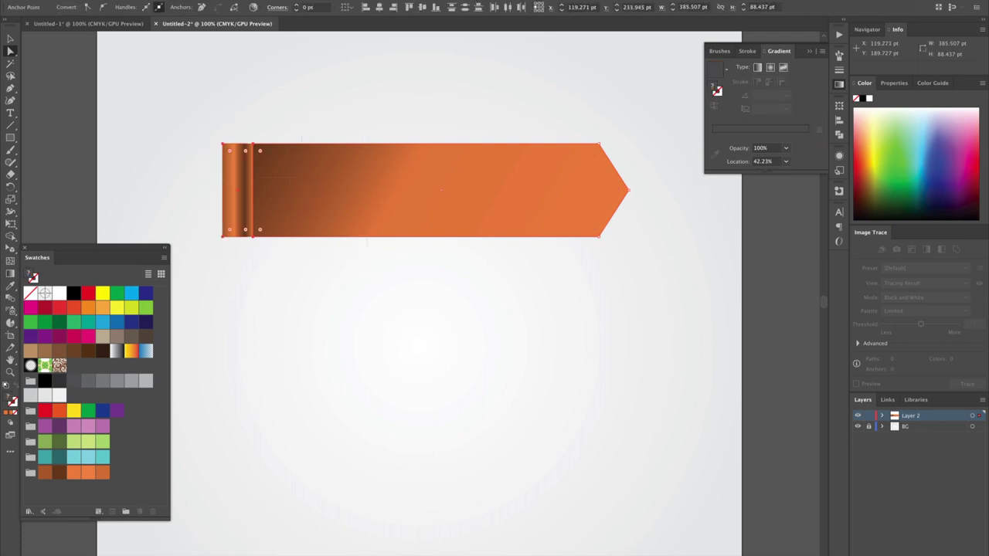
click(217, 0)
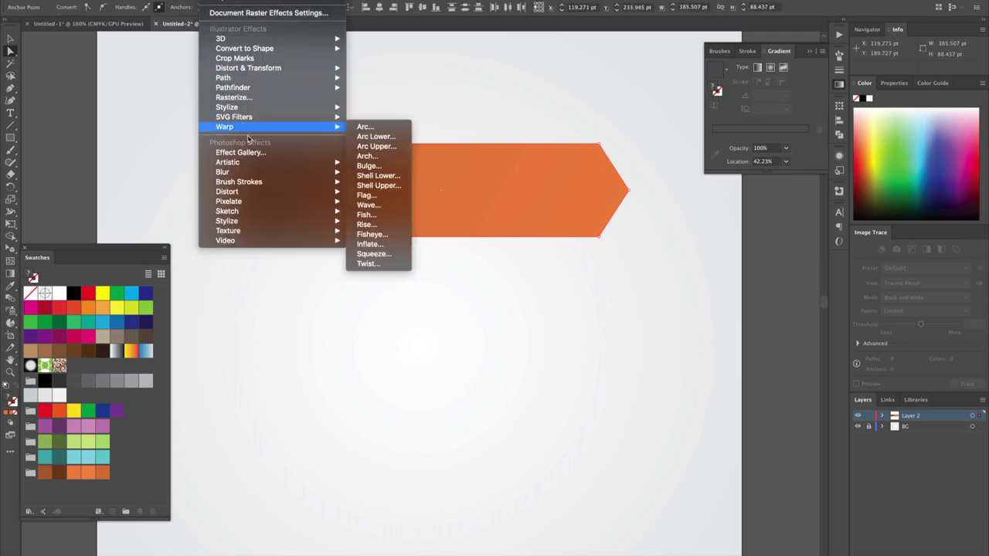
mouse_move(257, 92)
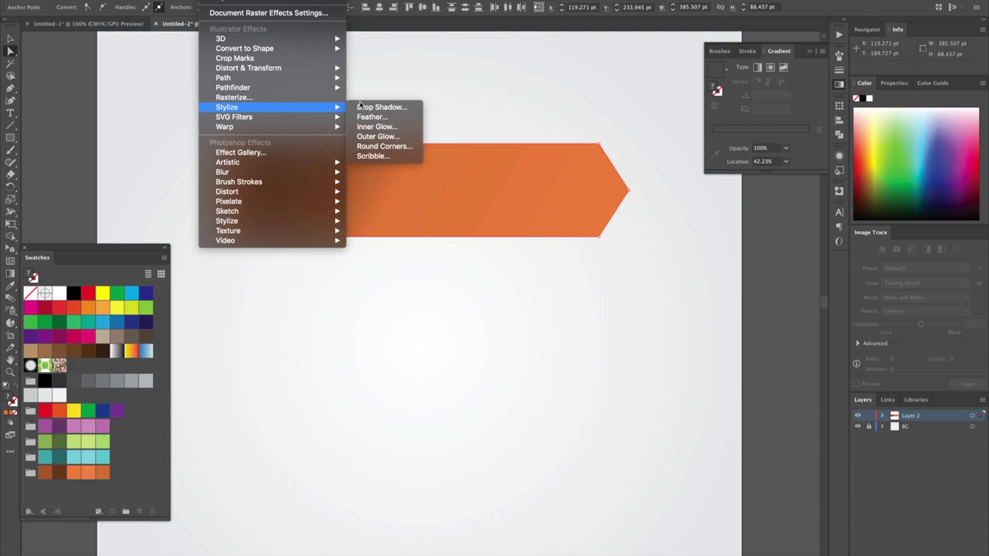
click(385, 108)
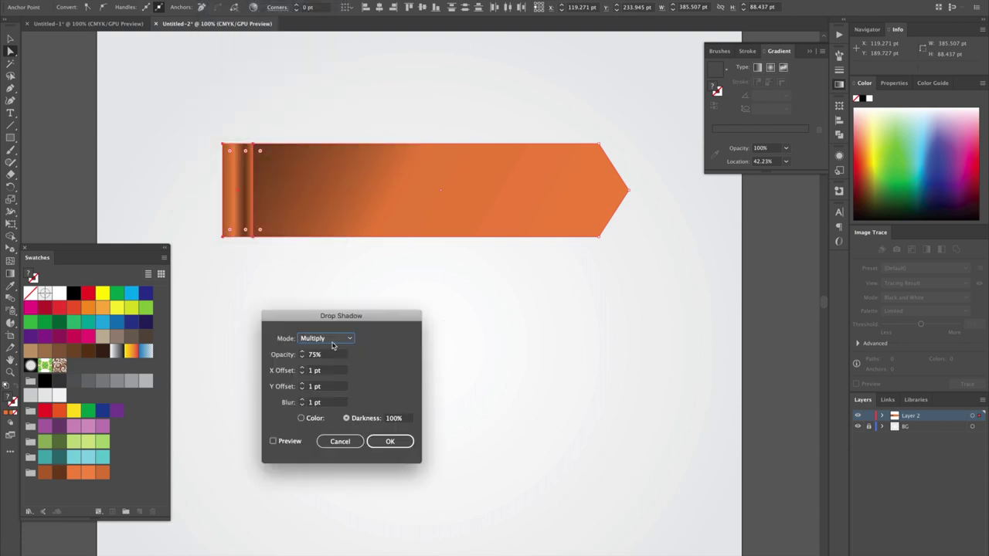
click(274, 442)
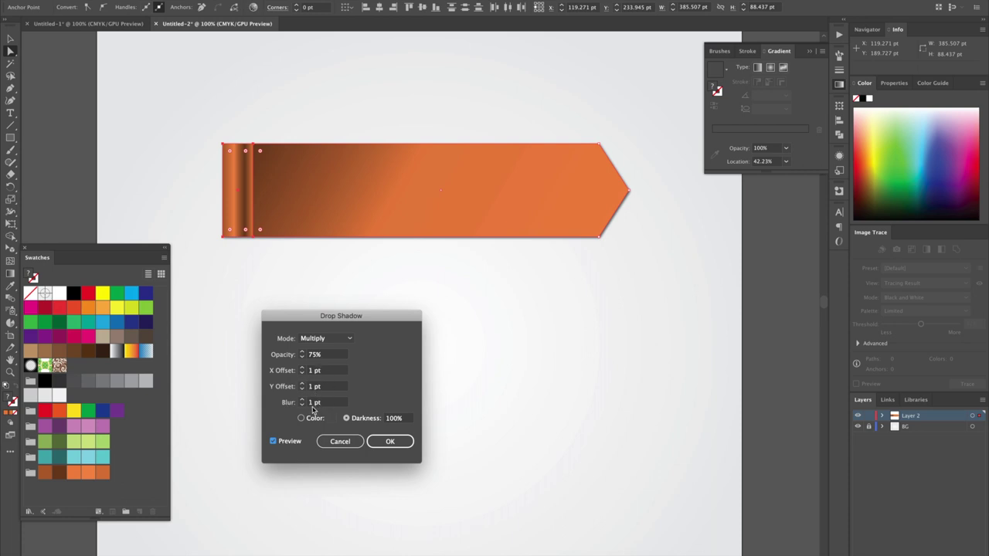
click(387, 444)
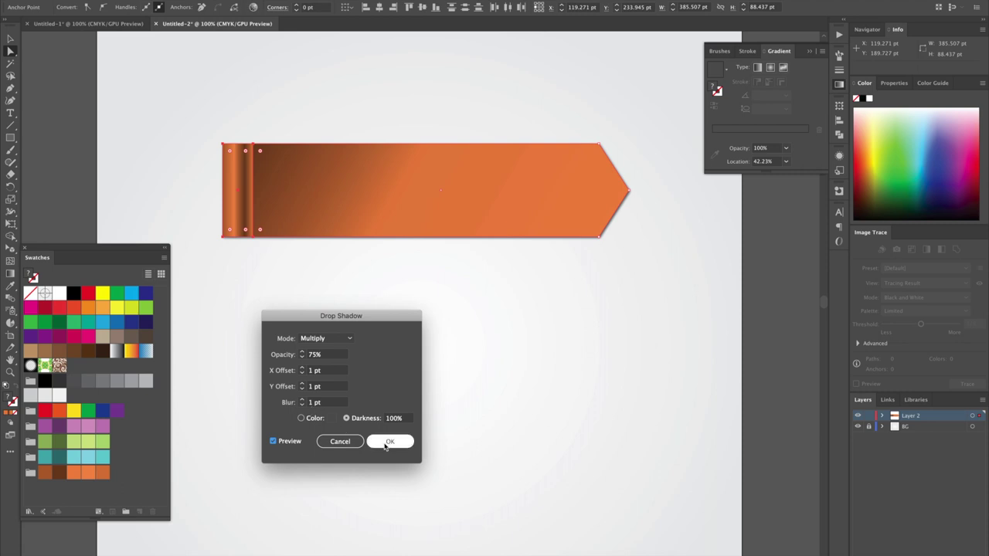
Apply the drop shadow and bring the copper end strip to the front.
click(388, 442)
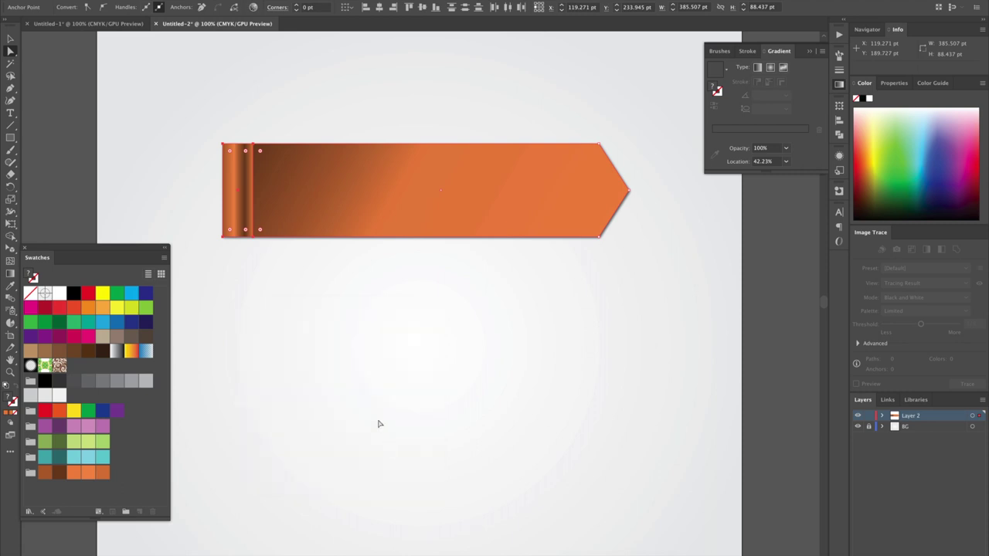
click(240, 221)
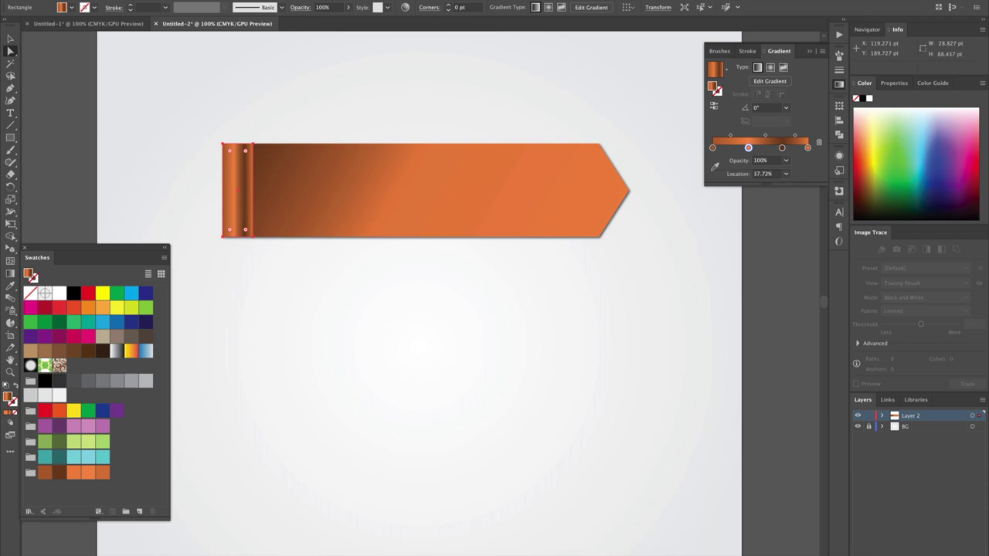
click(131, 0)
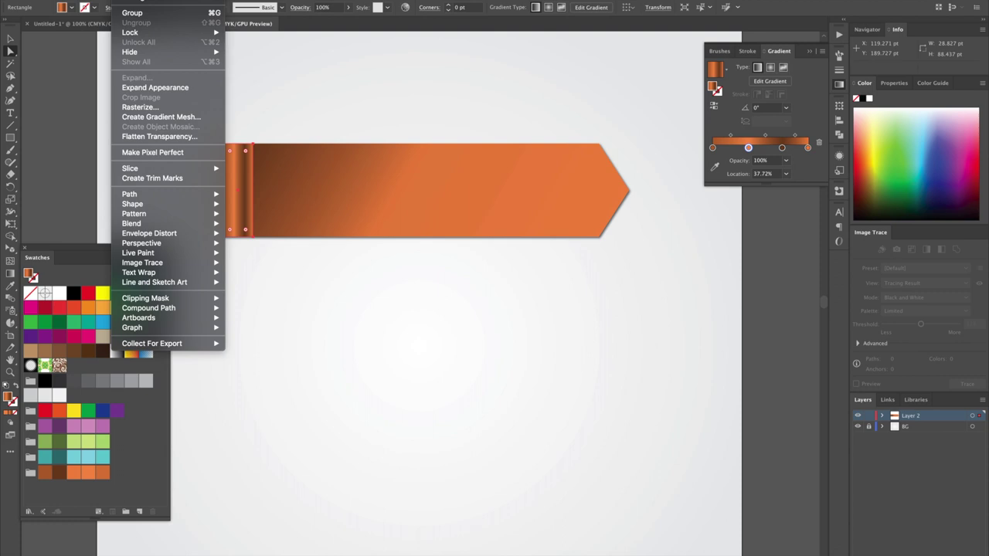
click(135, 1)
click(135, 2)
mouse_move(135, 2)
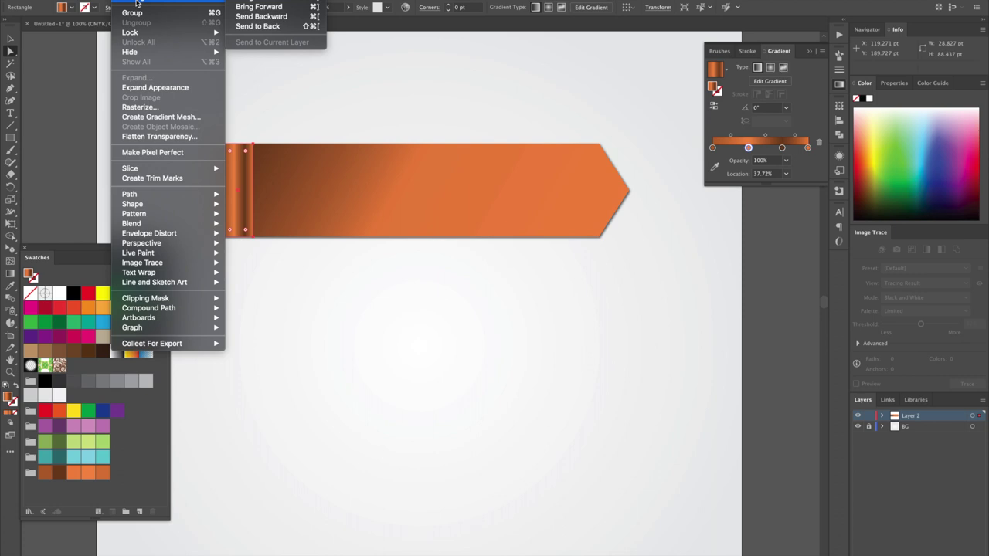
click(292, 3)
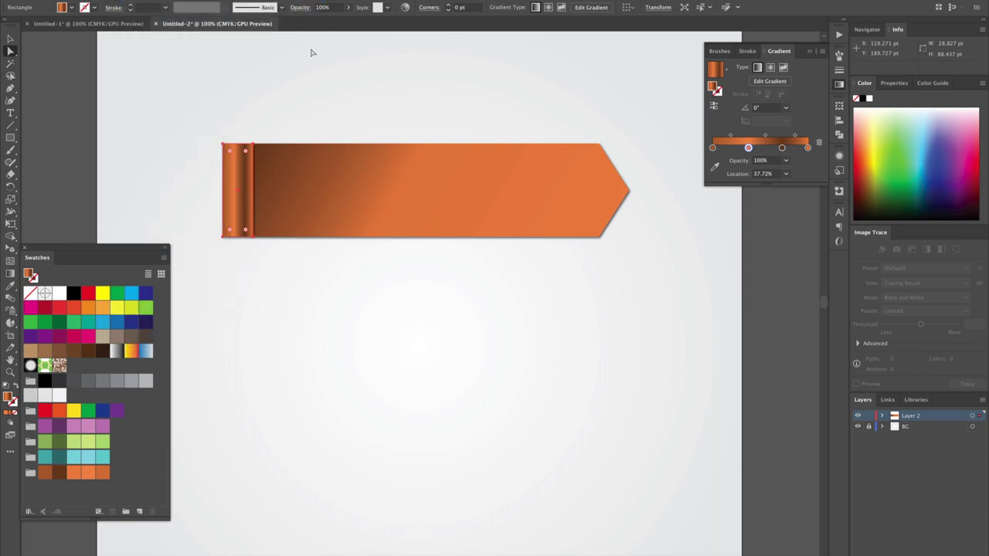
click(318, 99)
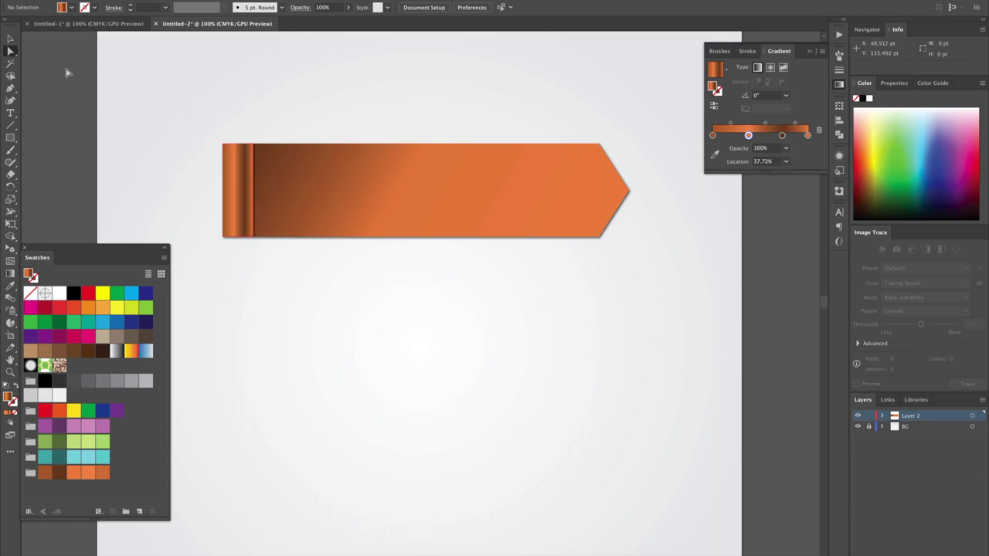
Add a Lorem ipsum text area on the banner's left part in Impact 14 pt.
click(11, 113)
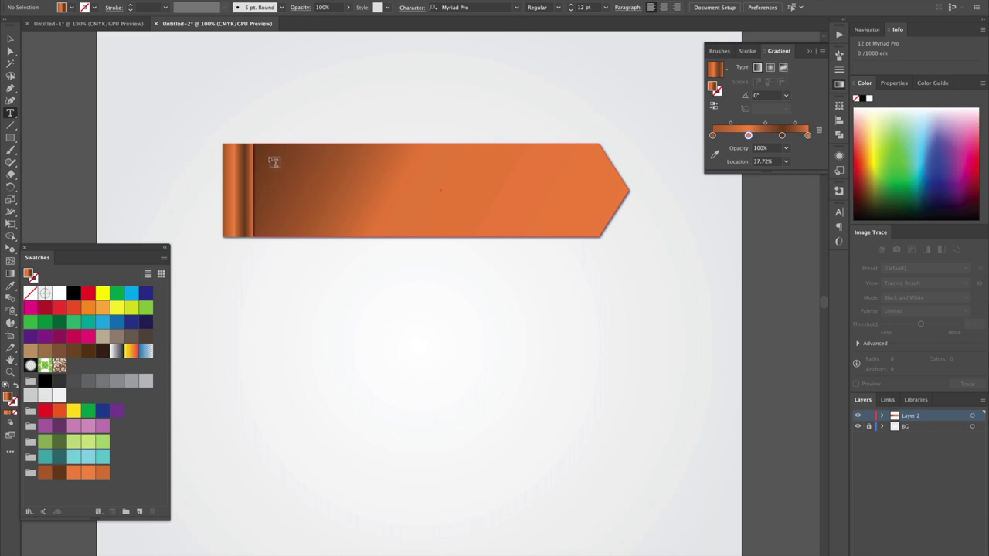
drag(270, 159, 360, 226)
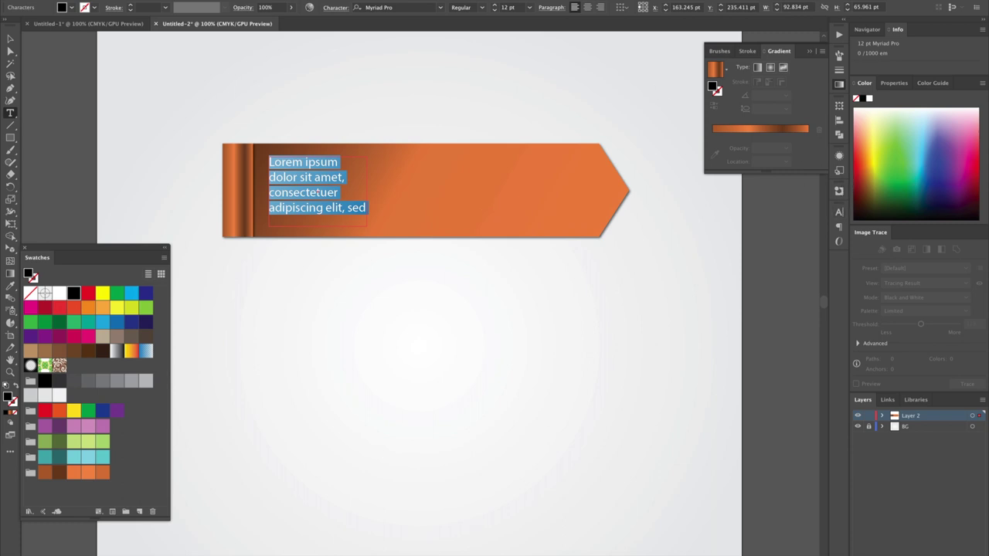
click(174, 0)
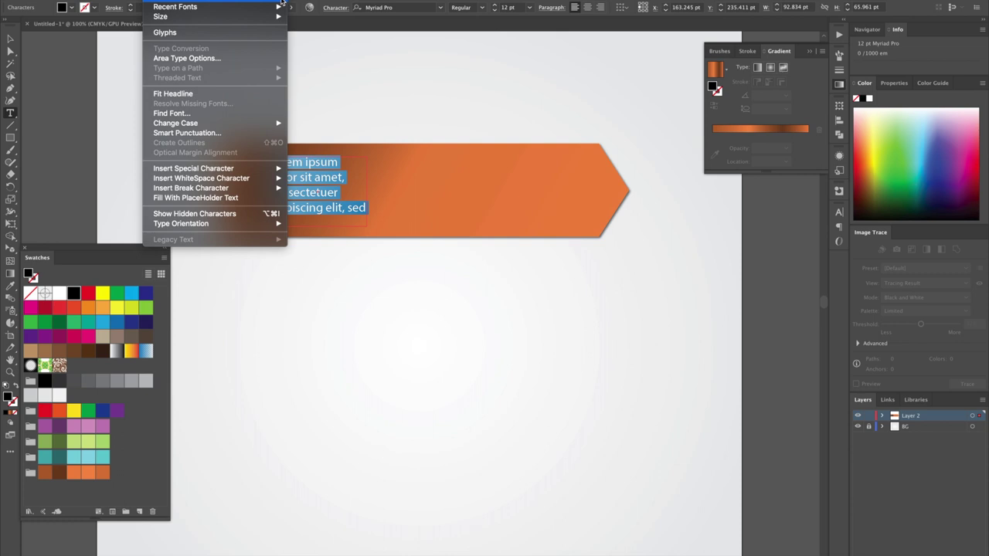
mouse_move(280, 2)
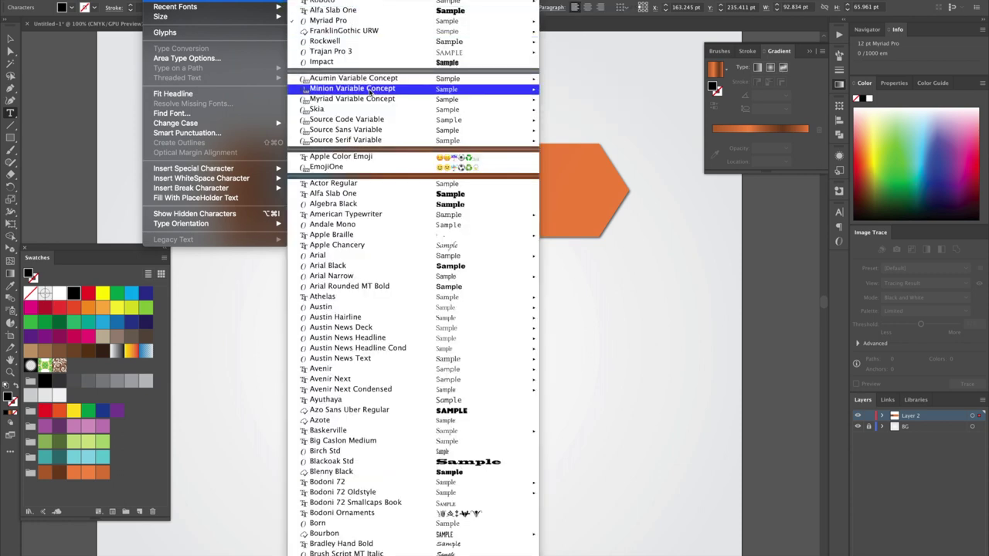
mouse_move(375, 89)
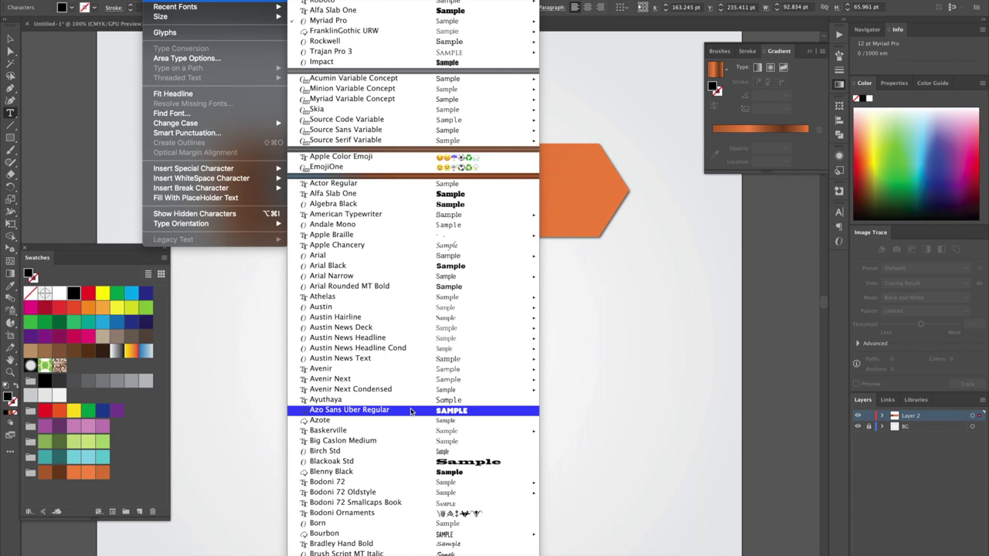
click(398, 62)
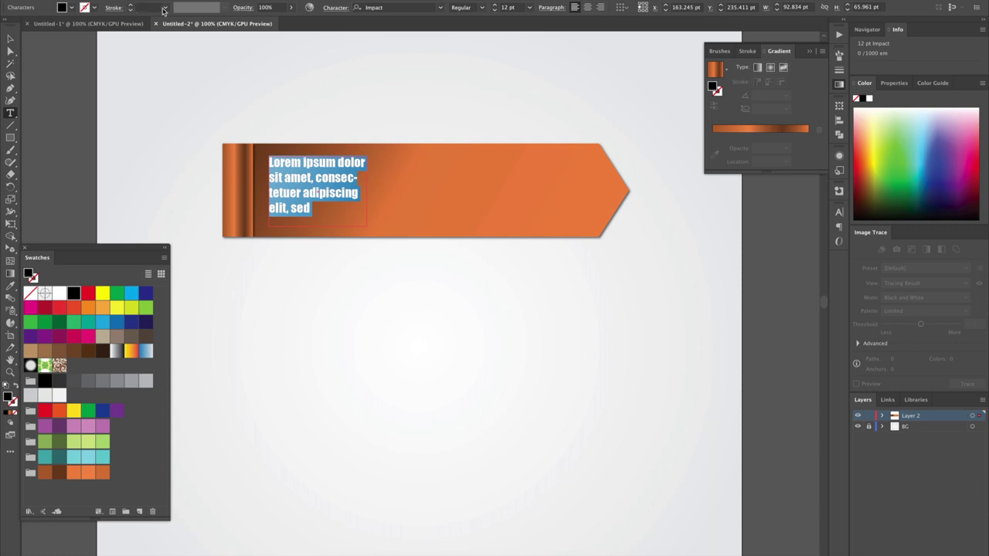
click(496, 5)
click(497, 6)
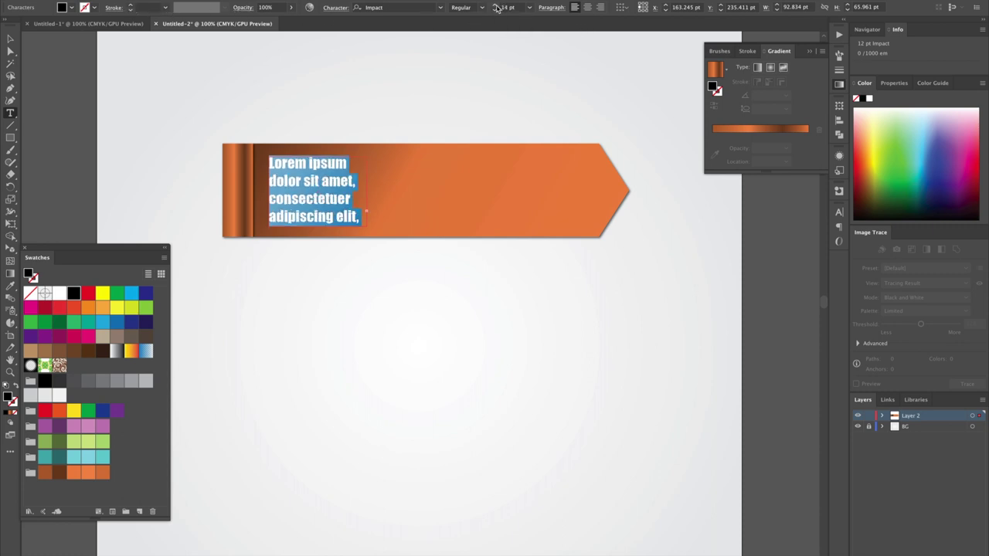
click(356, 219)
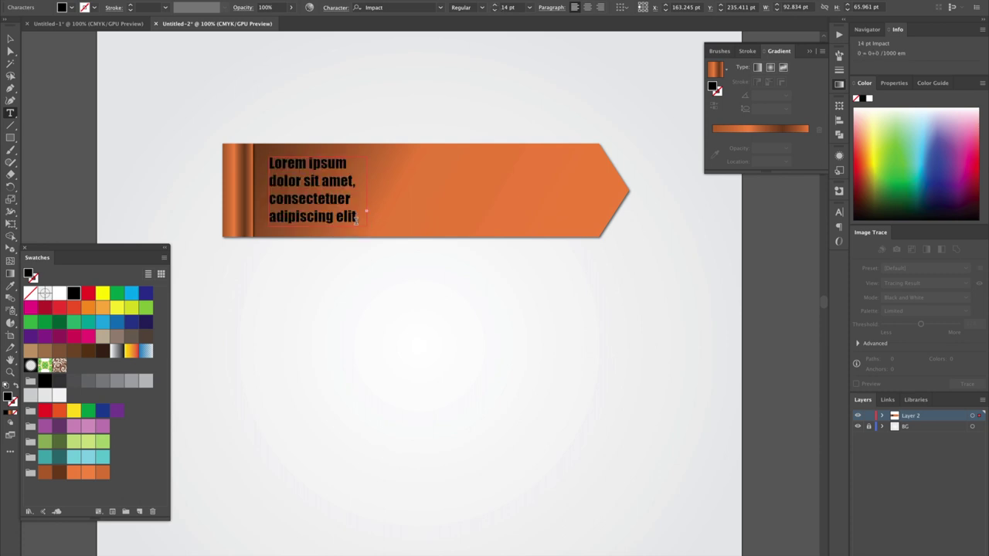
click(10, 40)
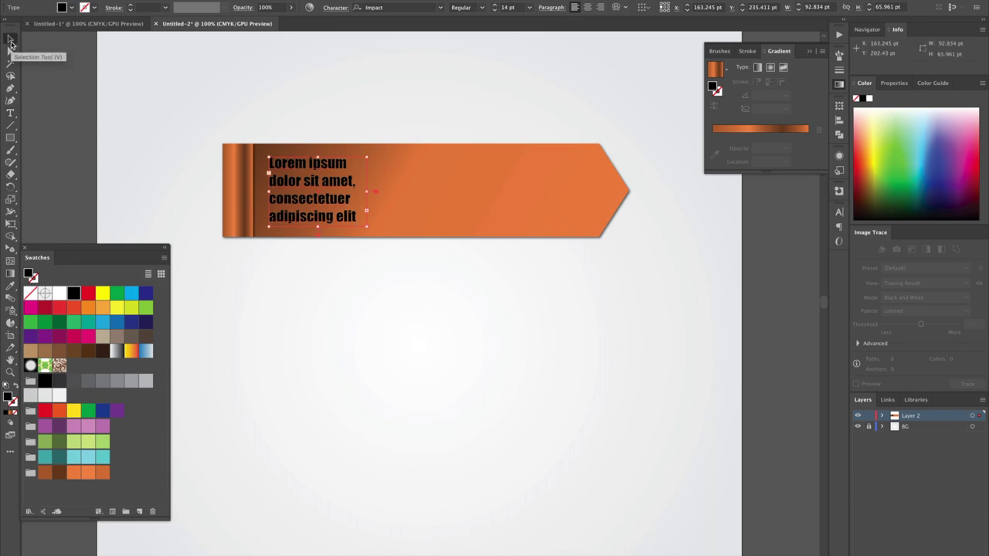
Make the text white and place a widened copy of it further right on the banner.
click(869, 99)
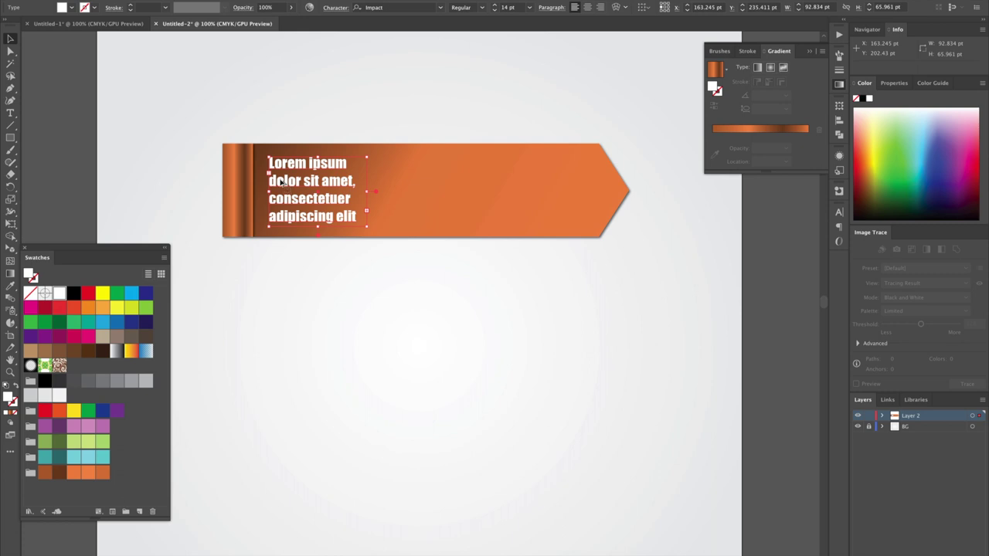
click(281, 183)
drag(281, 181, 410, 186)
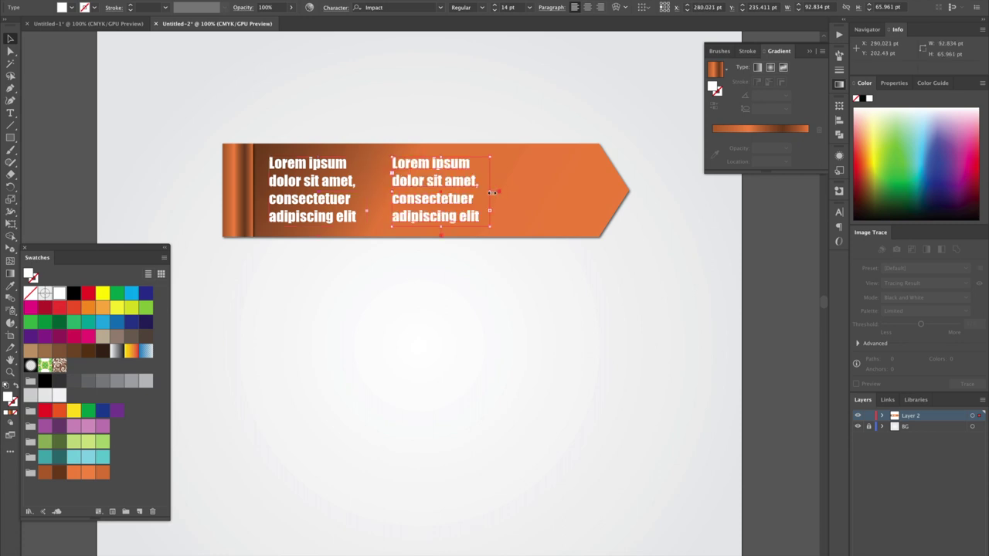
drag(491, 192, 577, 195)
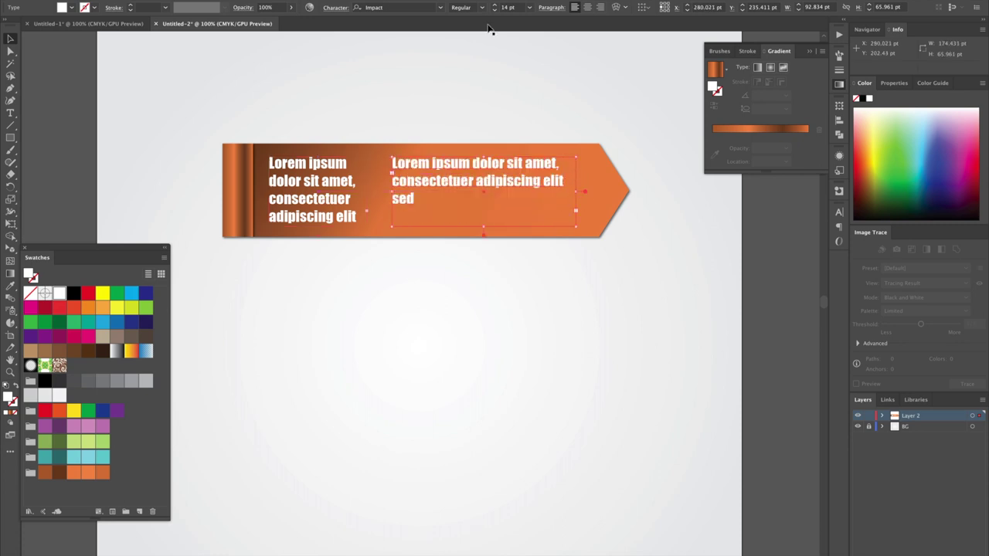
Set the copied text to Arial 10 pt with 11 pt line spacing.
click(530, 8)
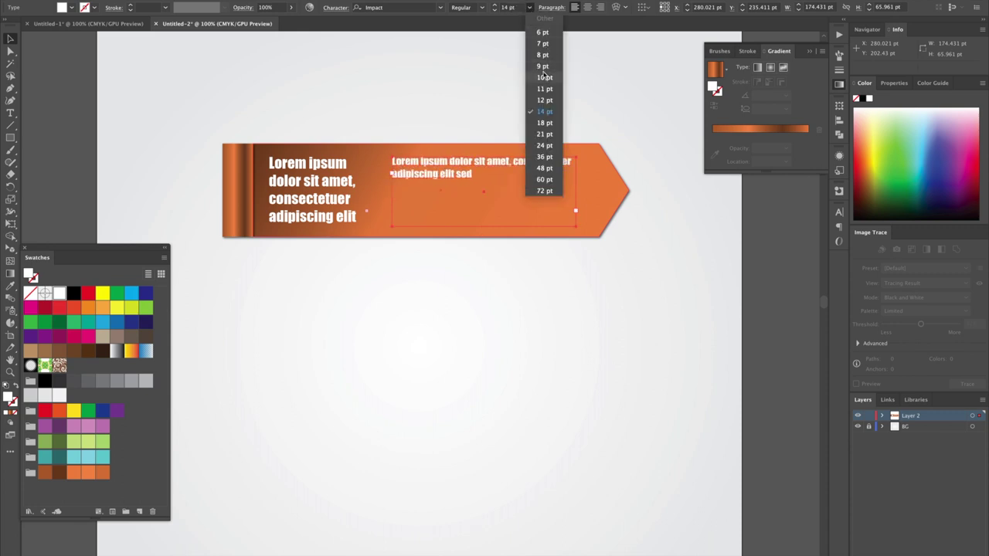
click(545, 77)
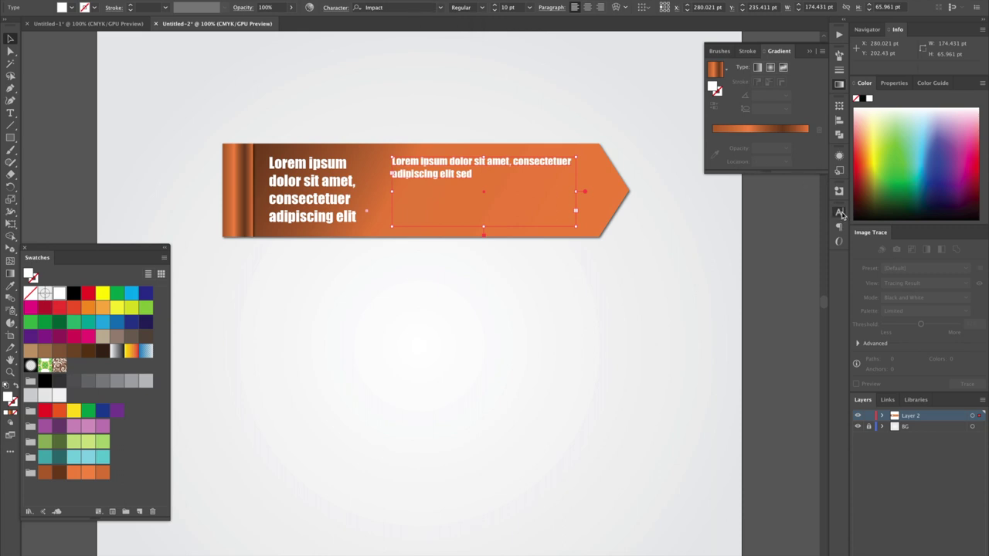
click(839, 213)
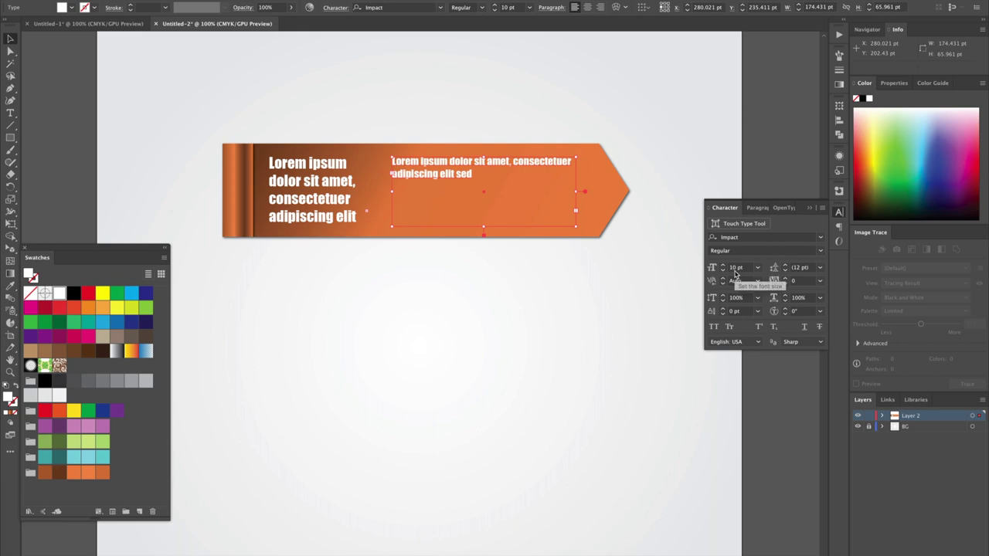
click(785, 271)
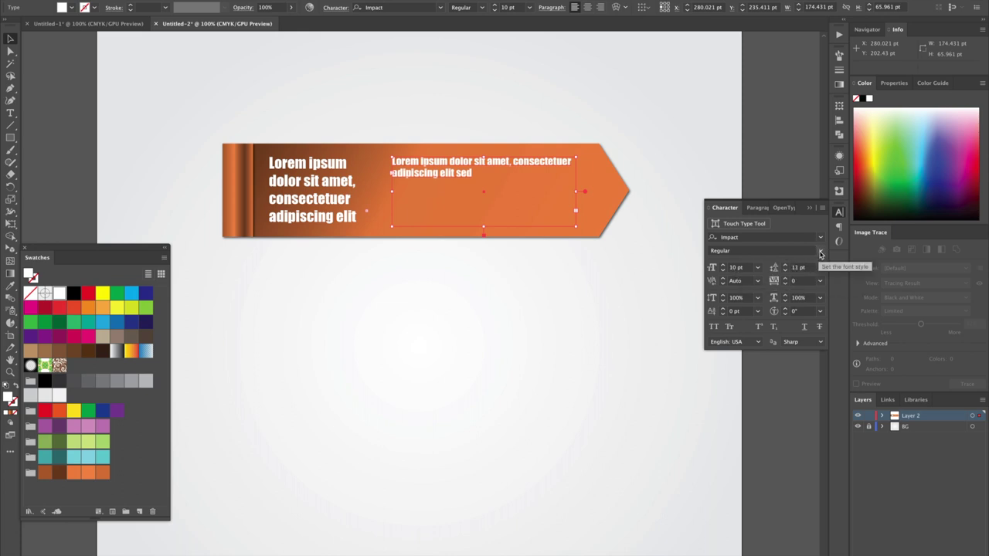
click(820, 238)
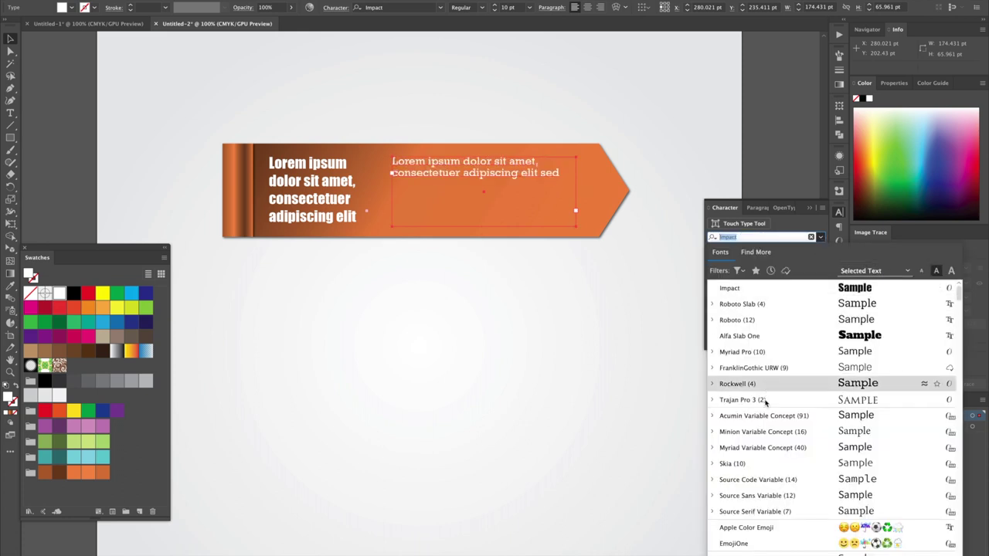
scroll(755, 535, down, 5)
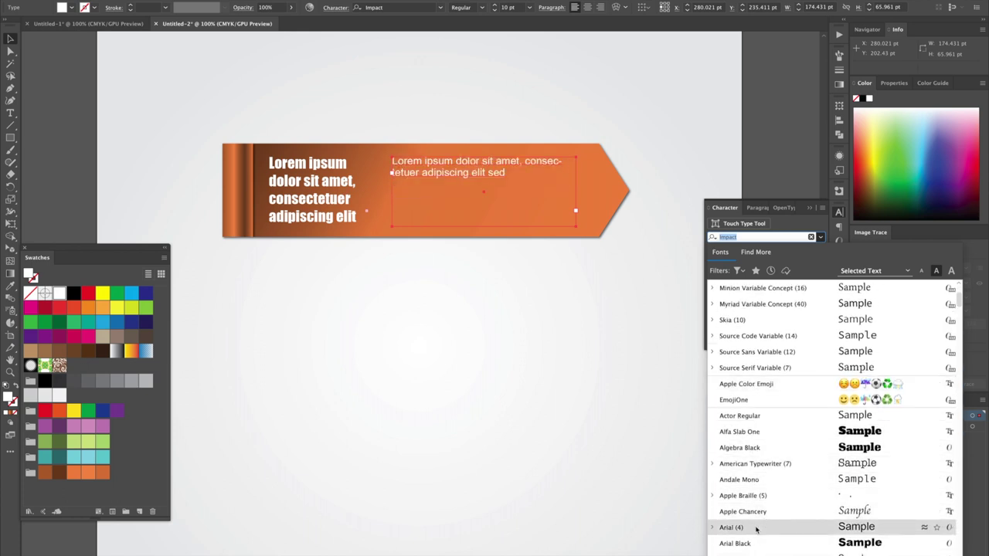
click(756, 529)
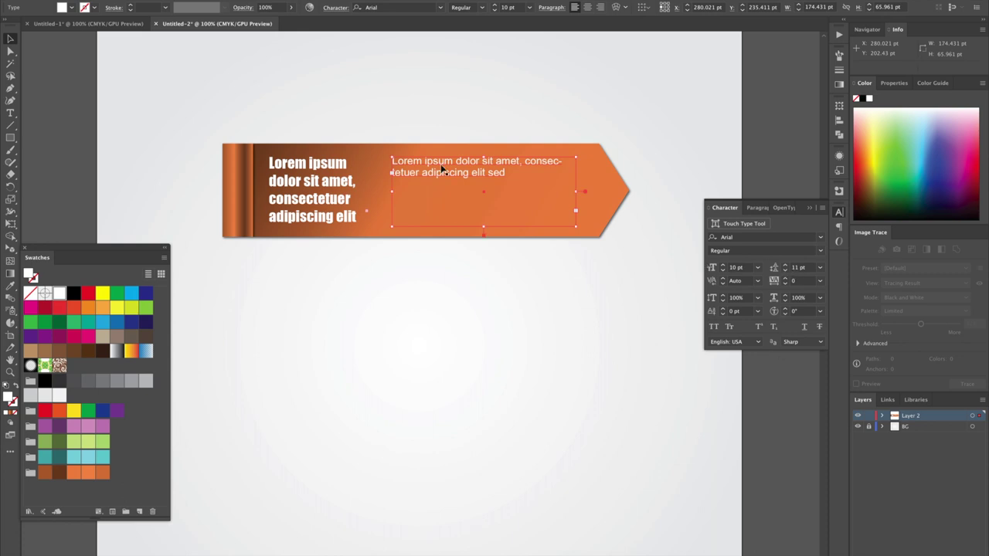
Fill the copied text area with Lorem ipsum placeholder text, then deselect it.
click(155, 0)
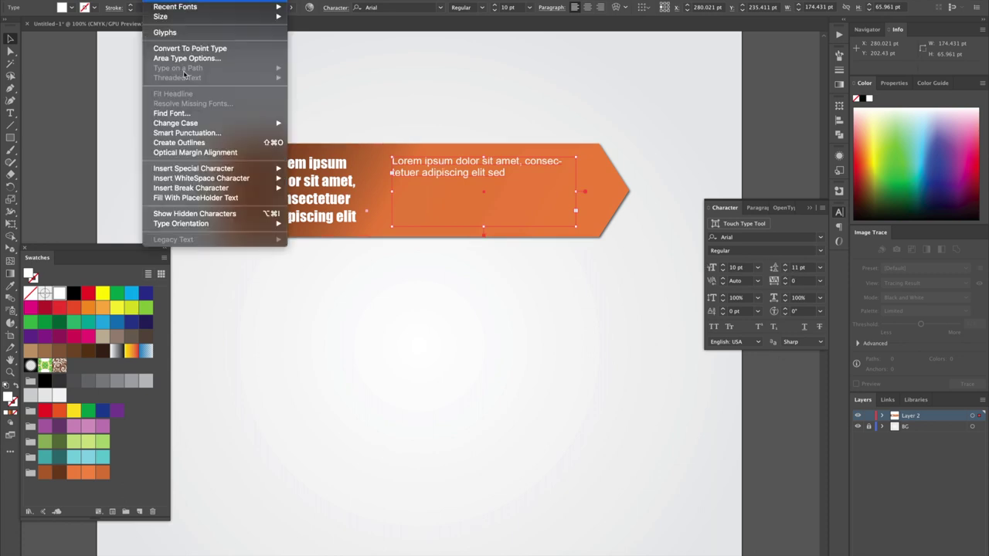
click(189, 200)
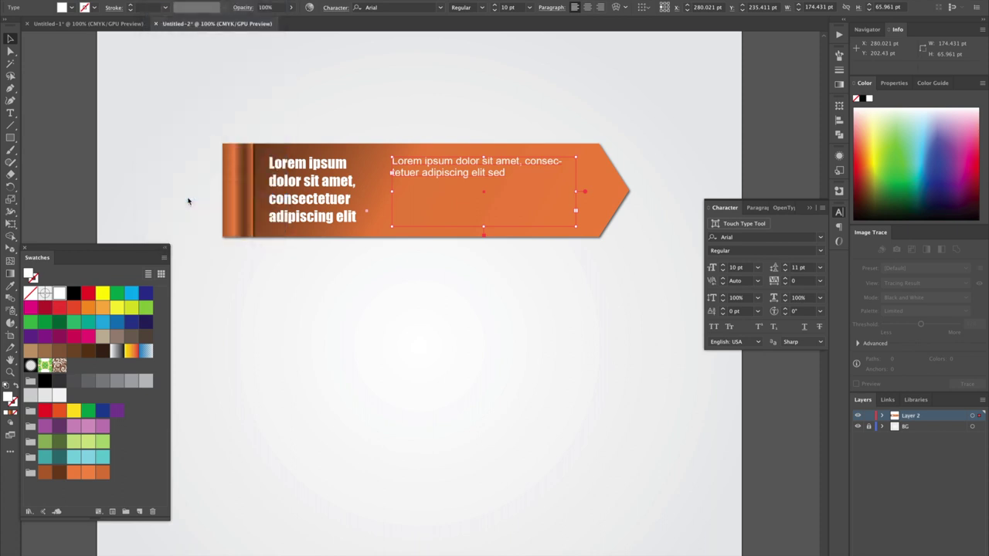
click(186, 150)
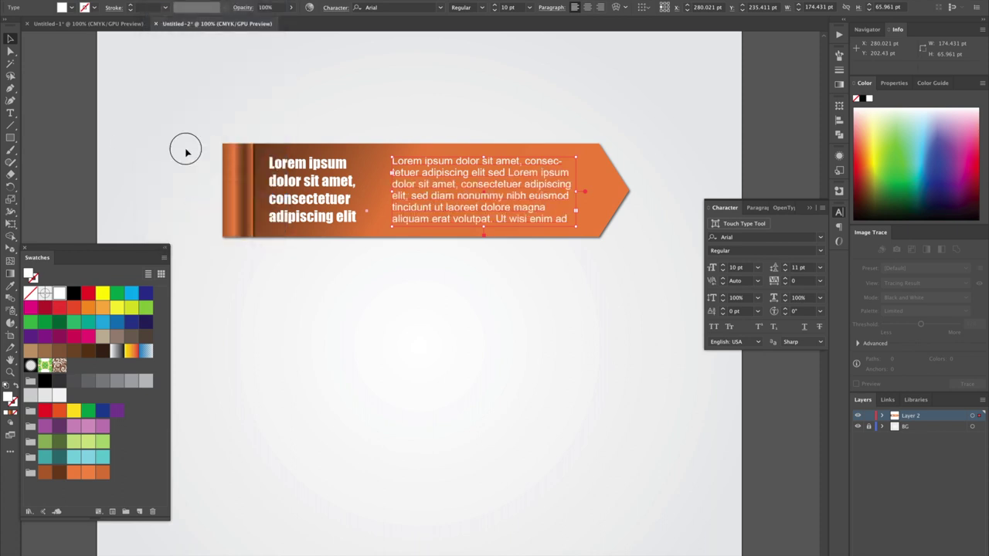
Draw a white vertical divider line between the two text blocks.
click(10, 126)
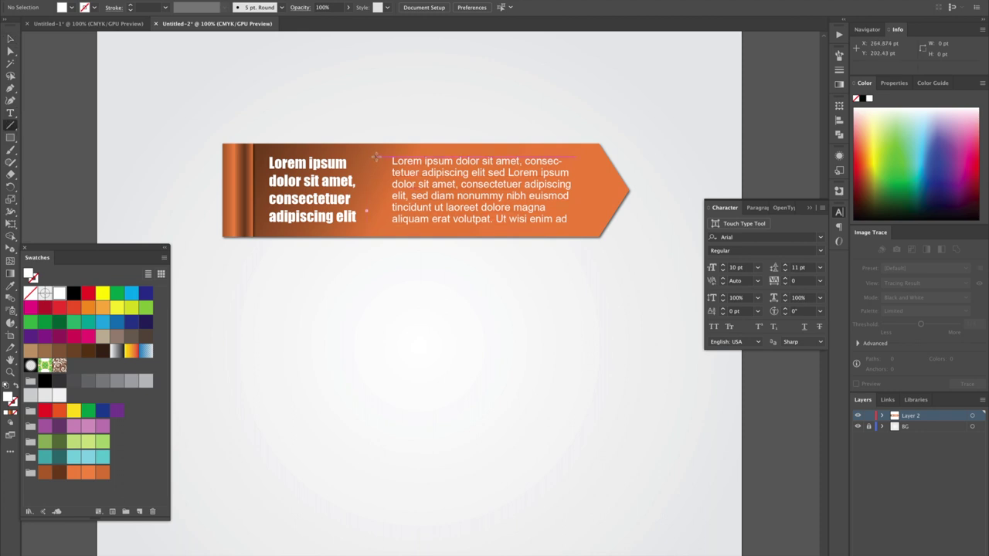
drag(375, 157, 377, 223)
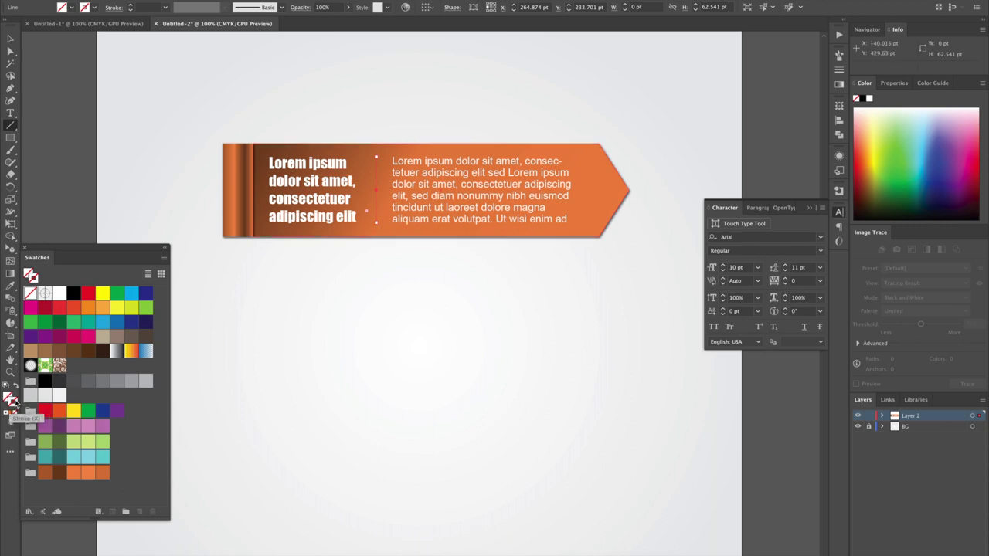
click(58, 294)
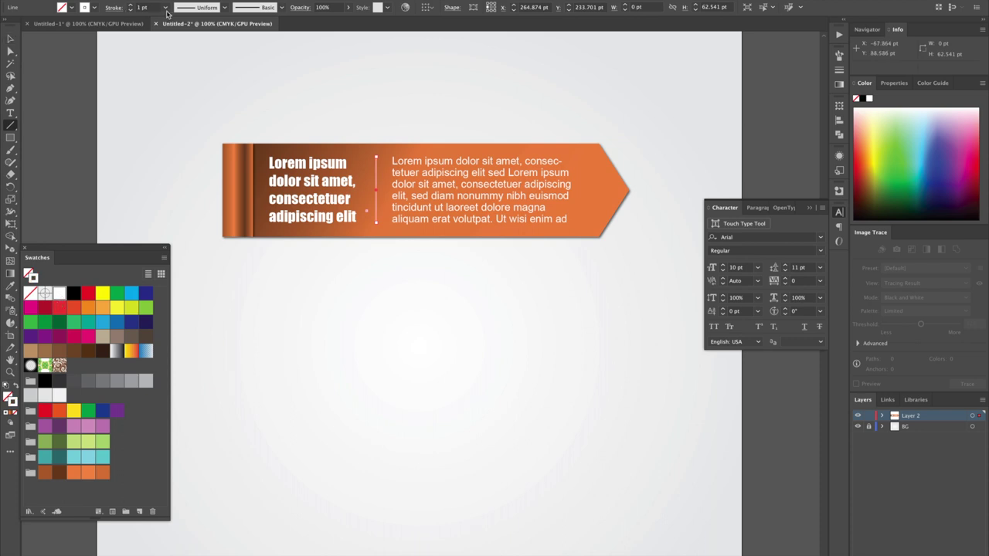
click(10, 39)
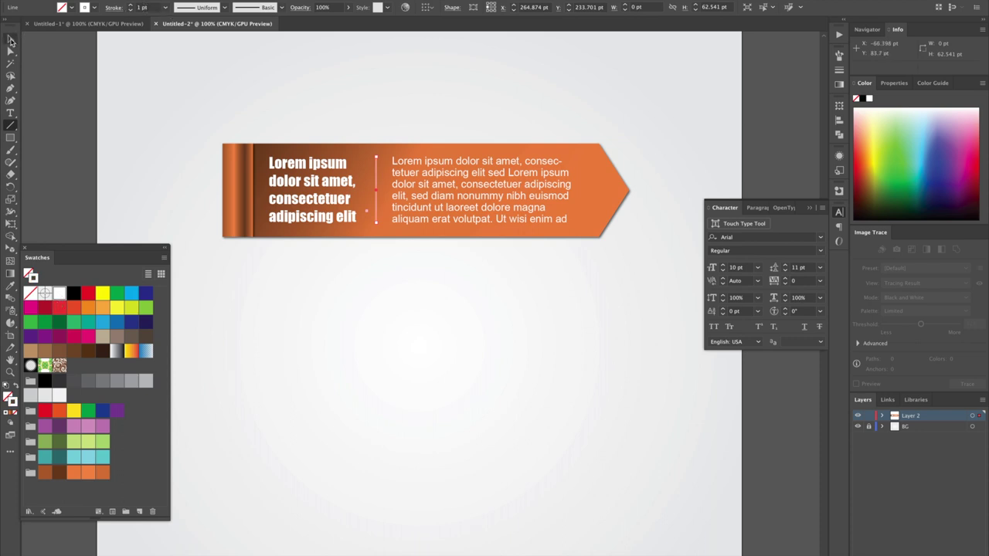
click(416, 122)
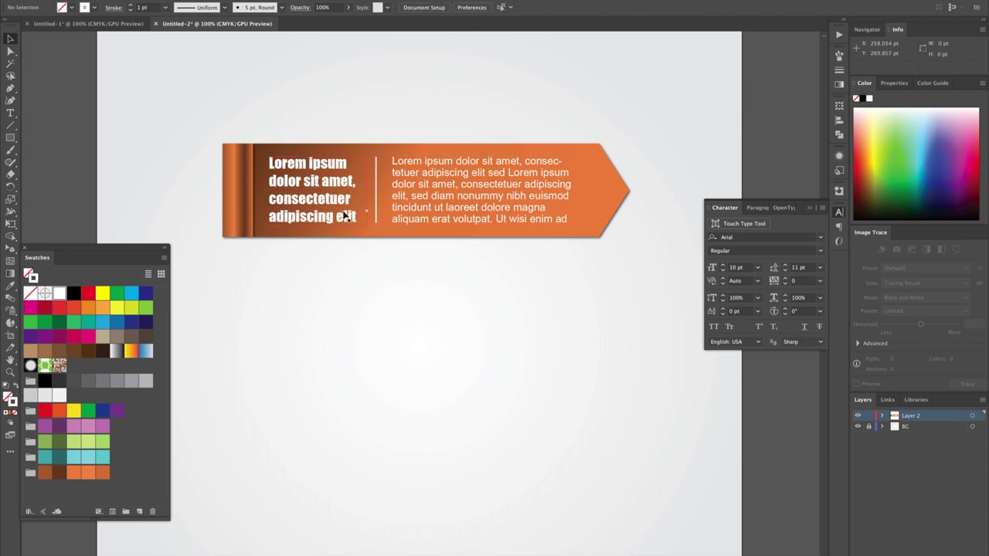
click(375, 203)
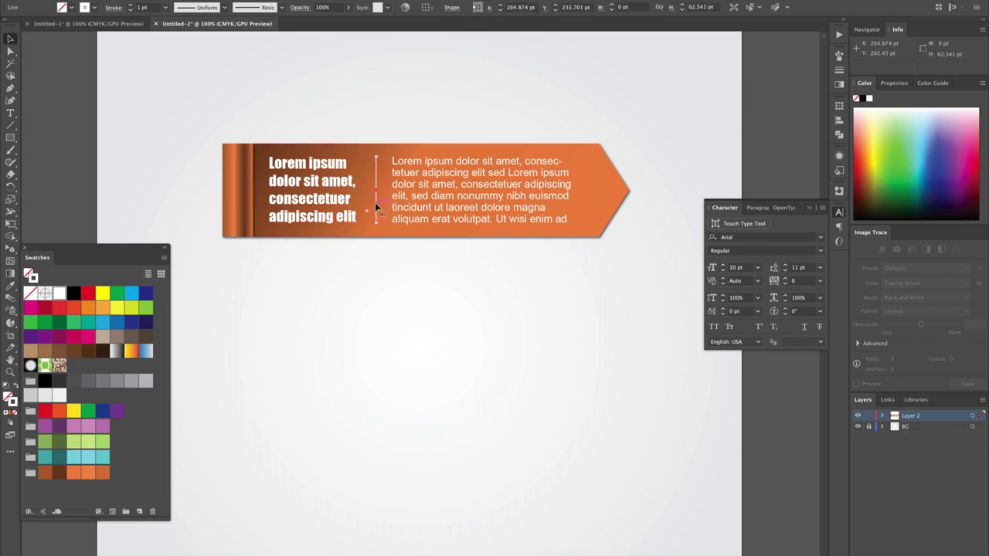
Align the two text blocks vertically and nudge them up slightly.
shift+click(443, 190)
shift+click(312, 193)
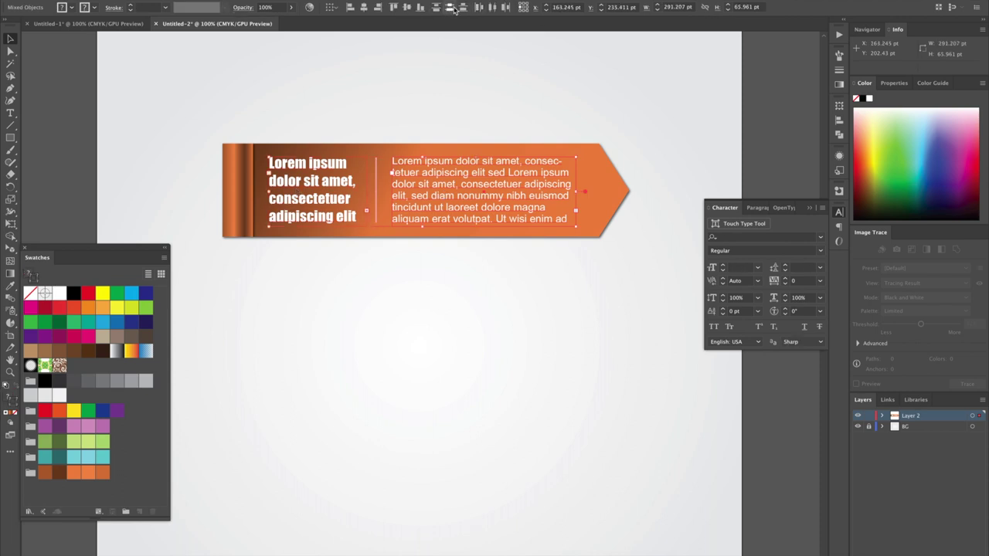
click(409, 8)
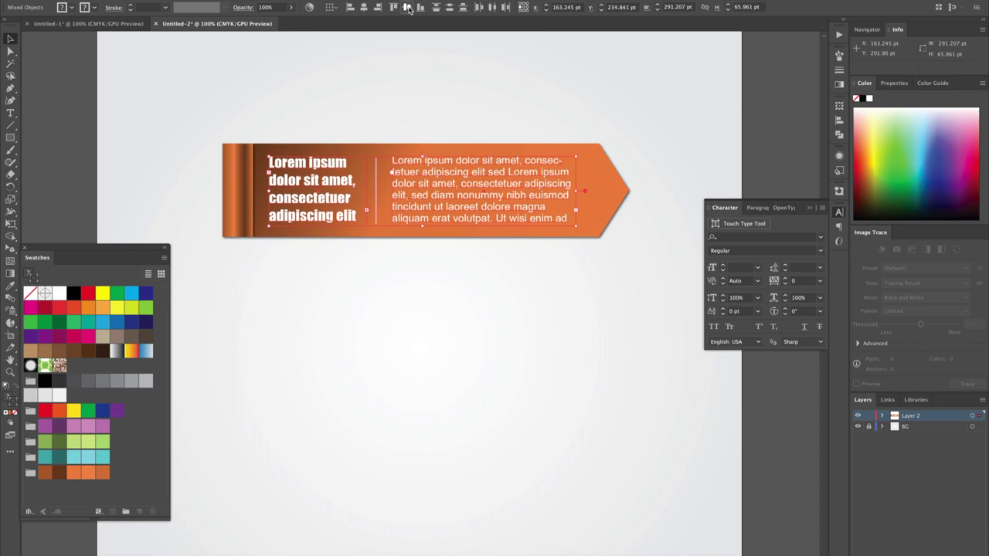
click(409, 8)
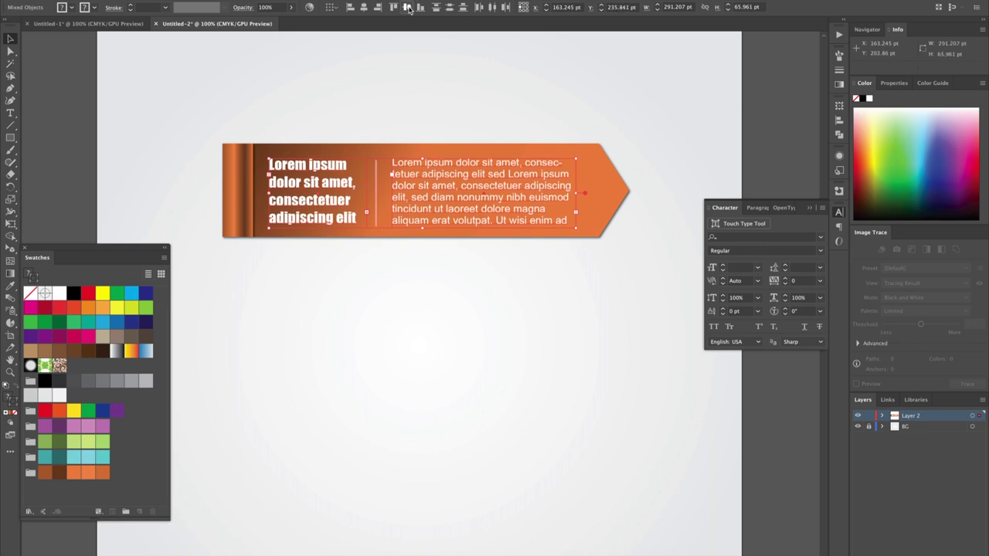
key(Up)
click(316, 92)
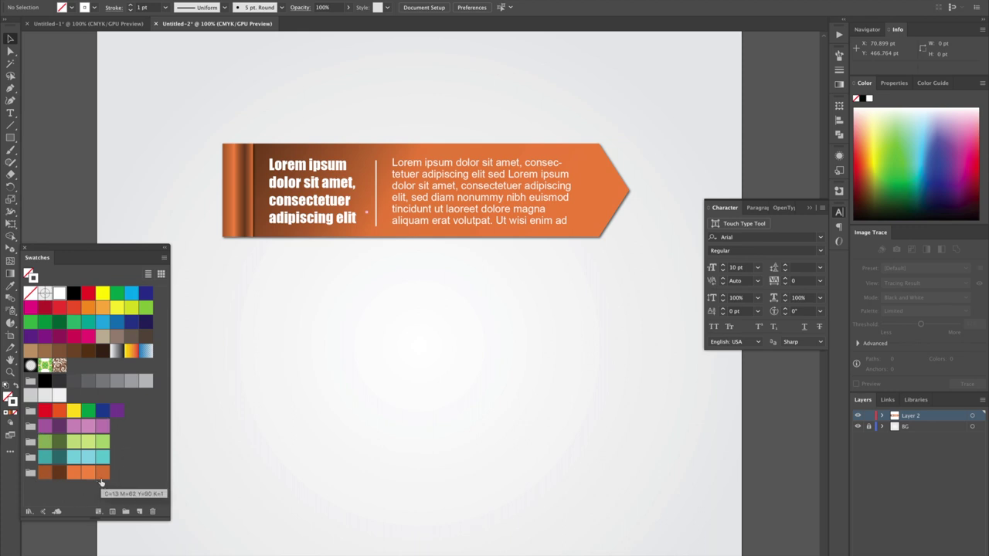
Select the whole orange banner and place copies straight below it to stack four banners.
click(207, 130)
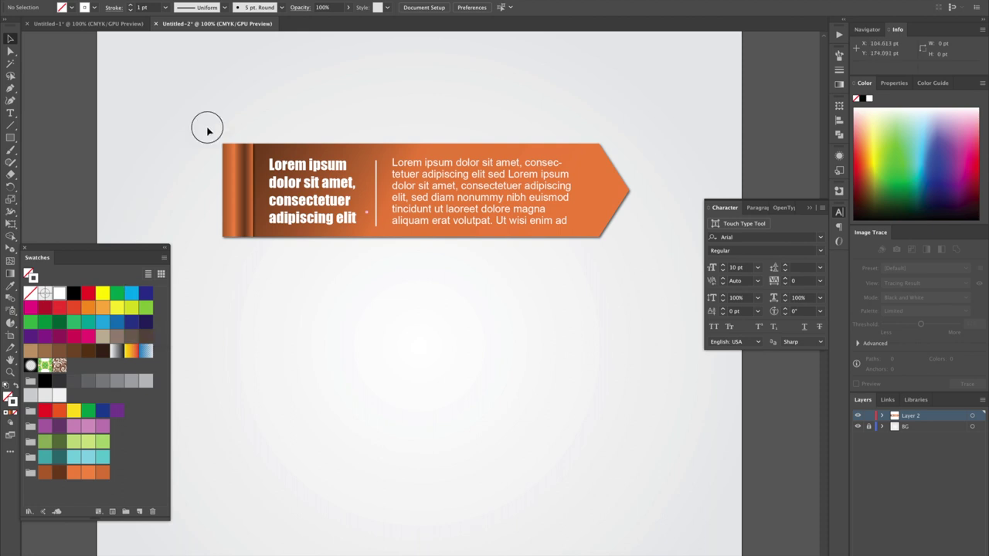
drag(207, 129, 642, 286)
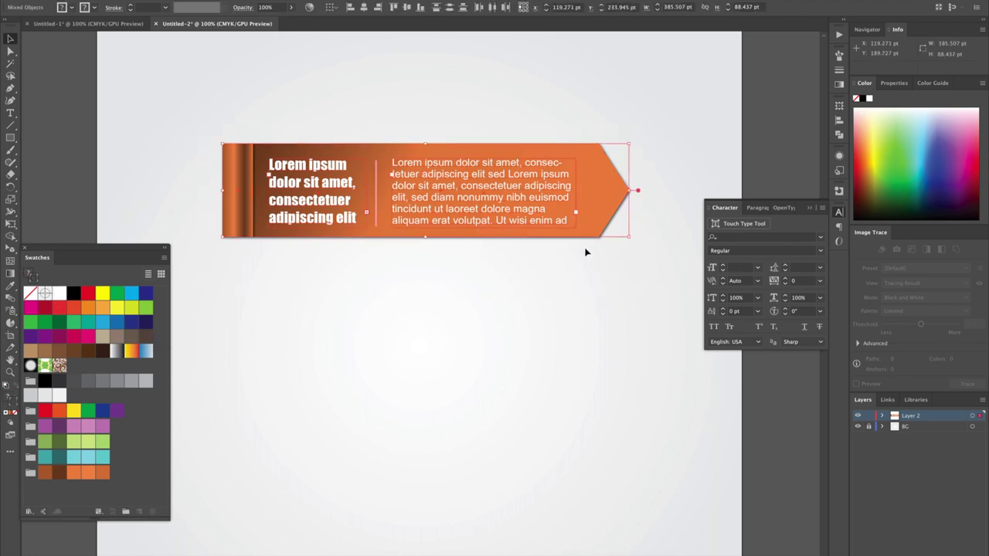
drag(509, 173, 510, 376)
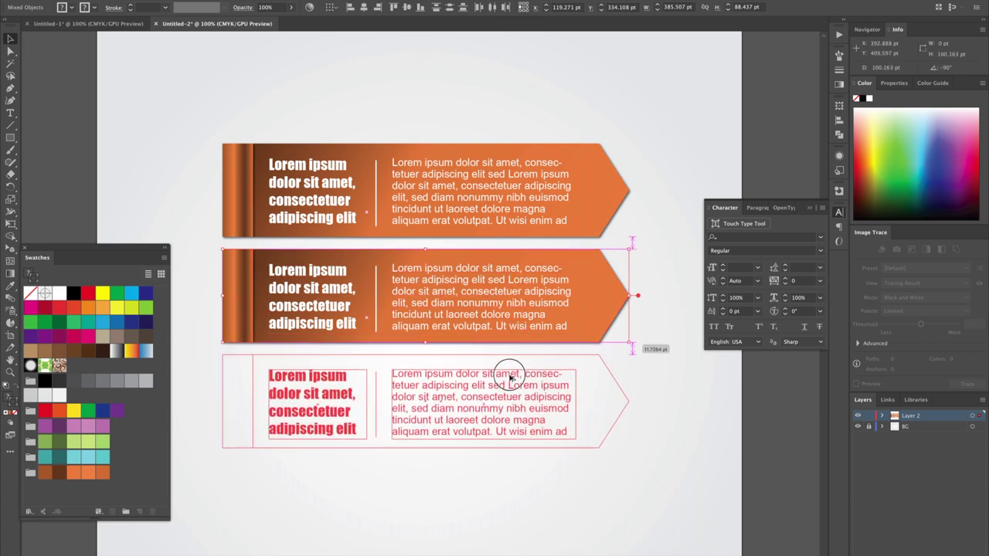
drag(510, 376, 504, 481)
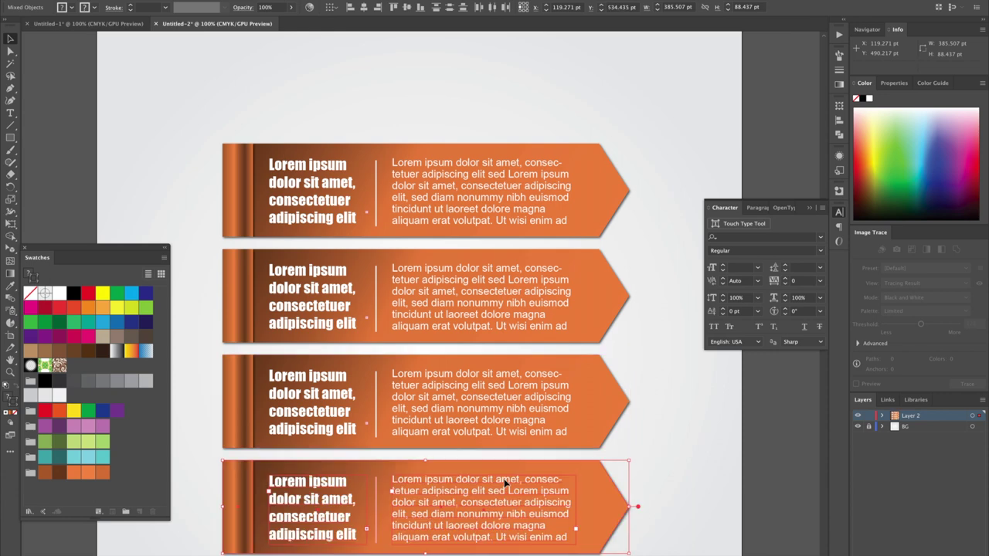
scroll(523, 437, down, 2)
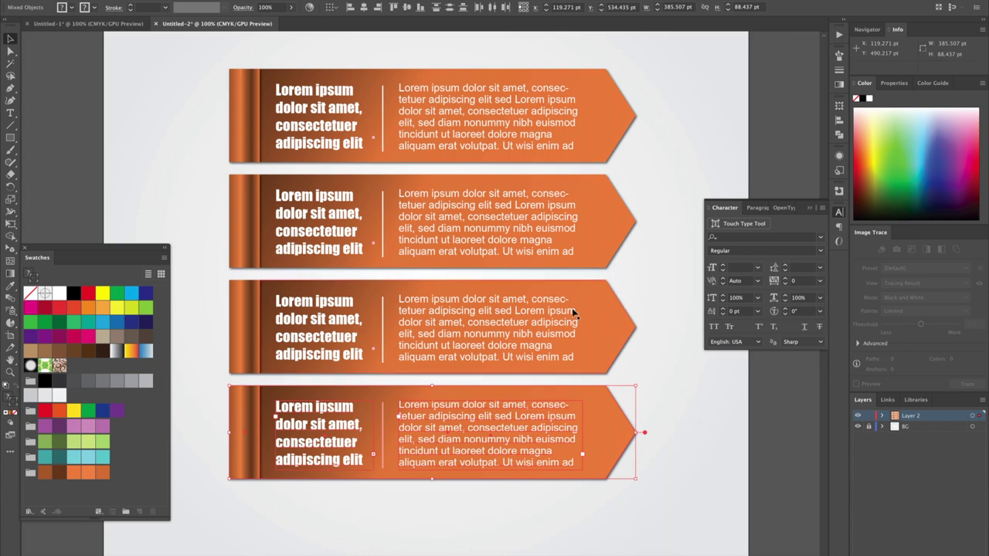
Recolour the bottom arrow with the teal theme, swapping its top two shades, and save the colour group.
click(704, 434)
click(610, 430)
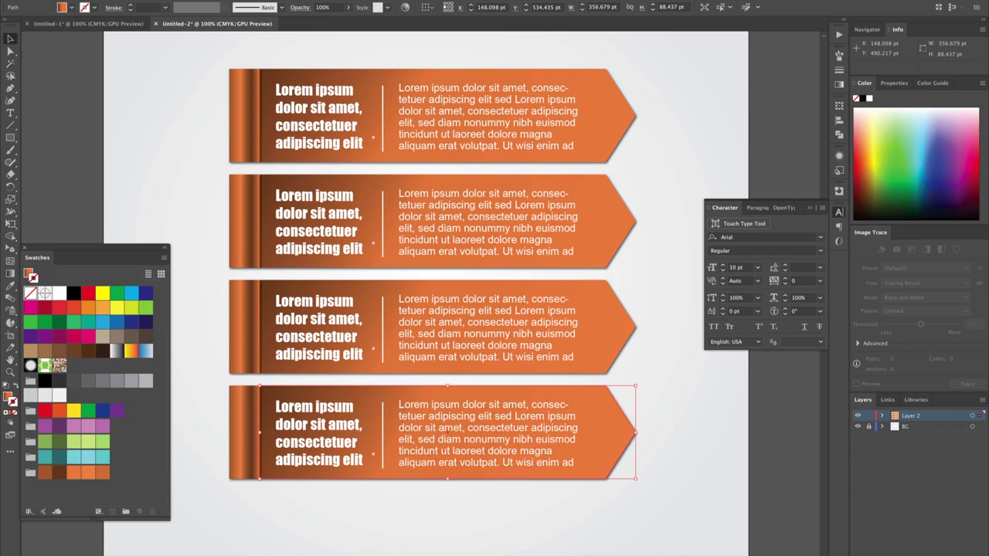
click(103, 0)
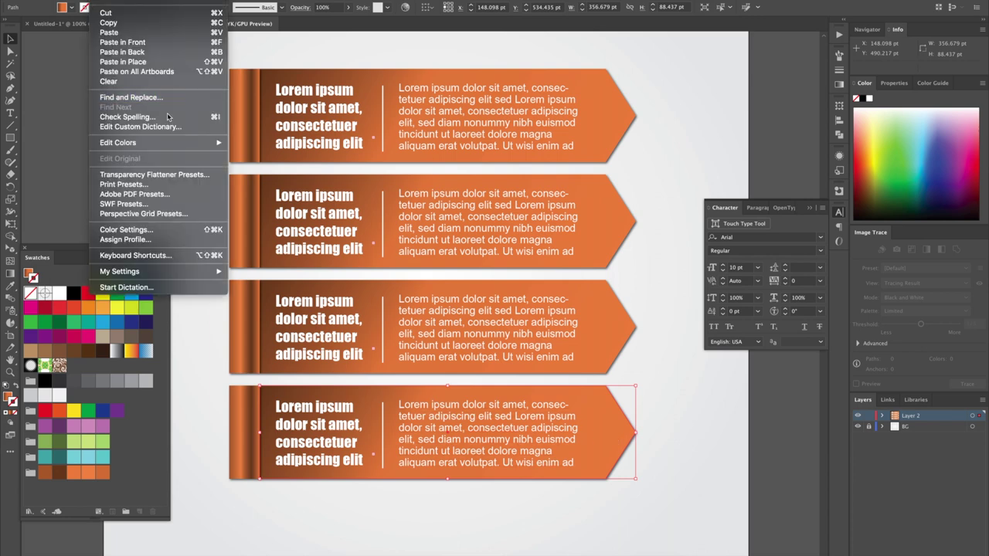
mouse_move(164, 147)
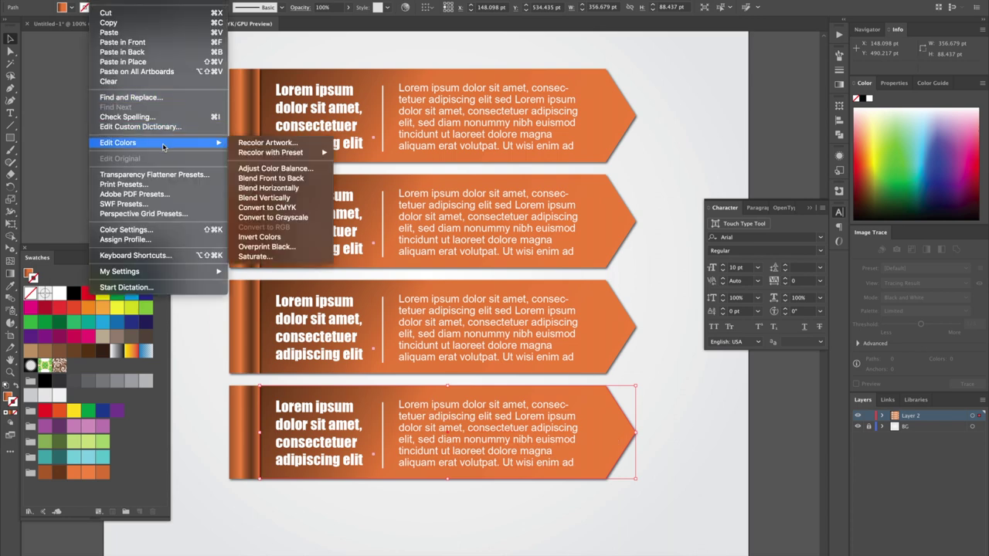
click(281, 146)
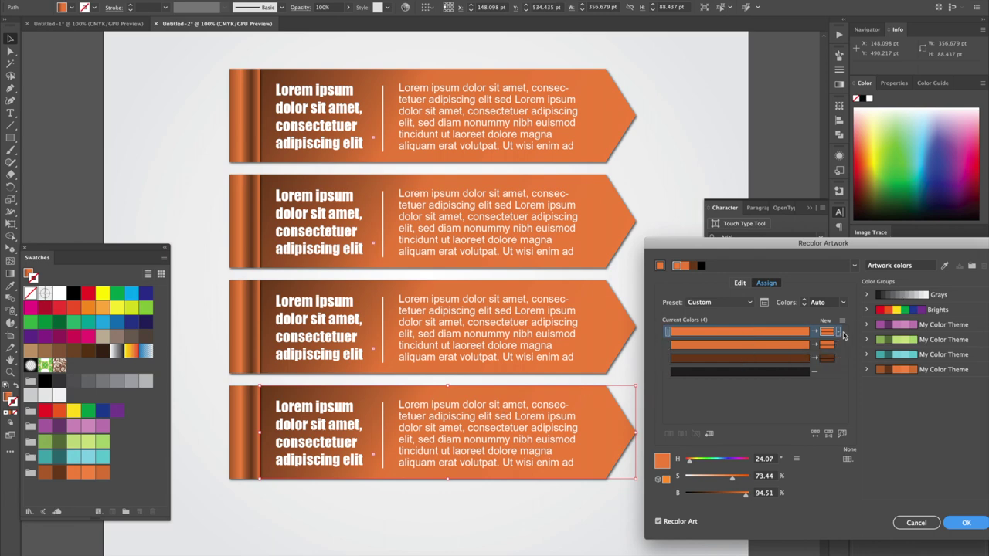
click(930, 356)
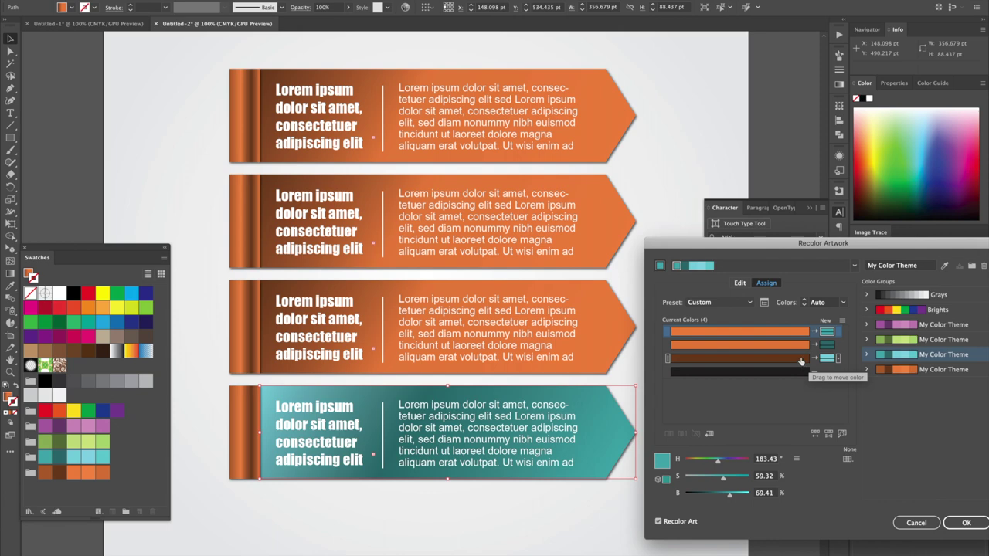
drag(827, 344, 829, 361)
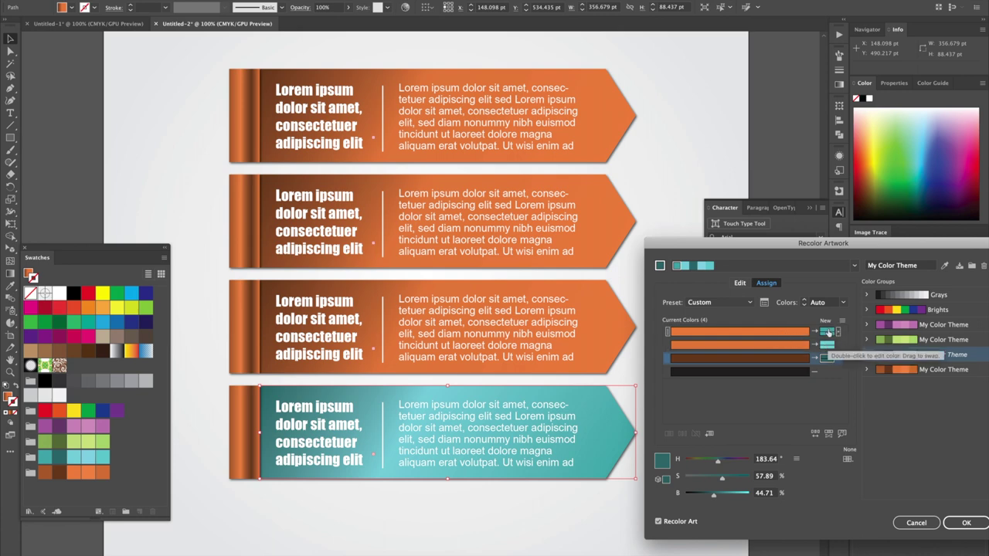
drag(828, 332, 829, 348)
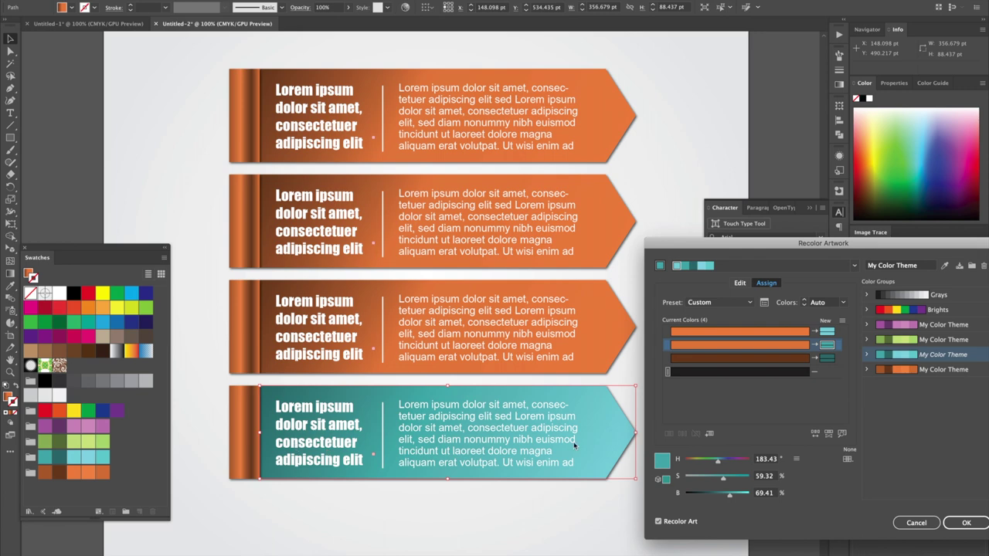
click(971, 523)
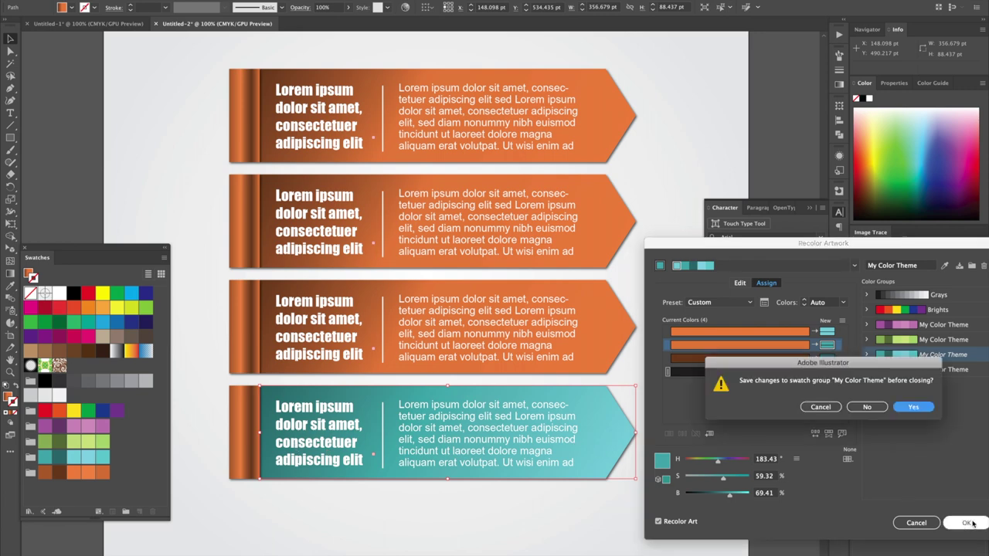
click(914, 407)
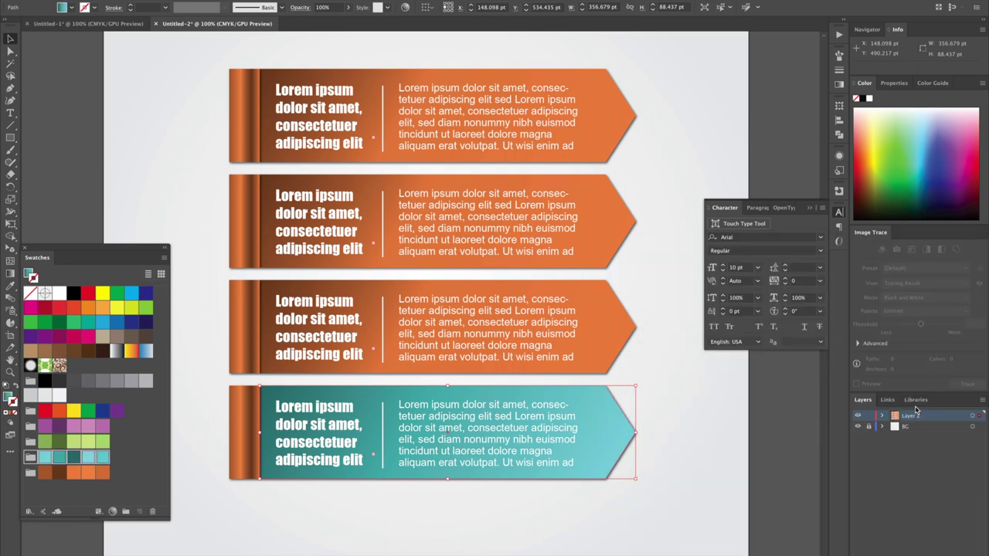
Apply the teal theme to the bottom banner's left strip with swapped shades, saving the theme.
click(256, 417)
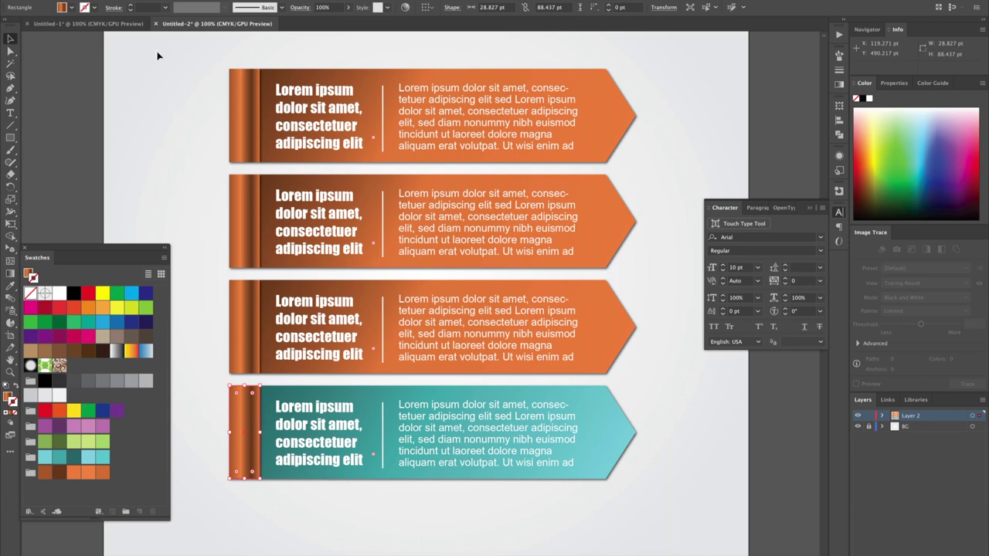
click(101, 0)
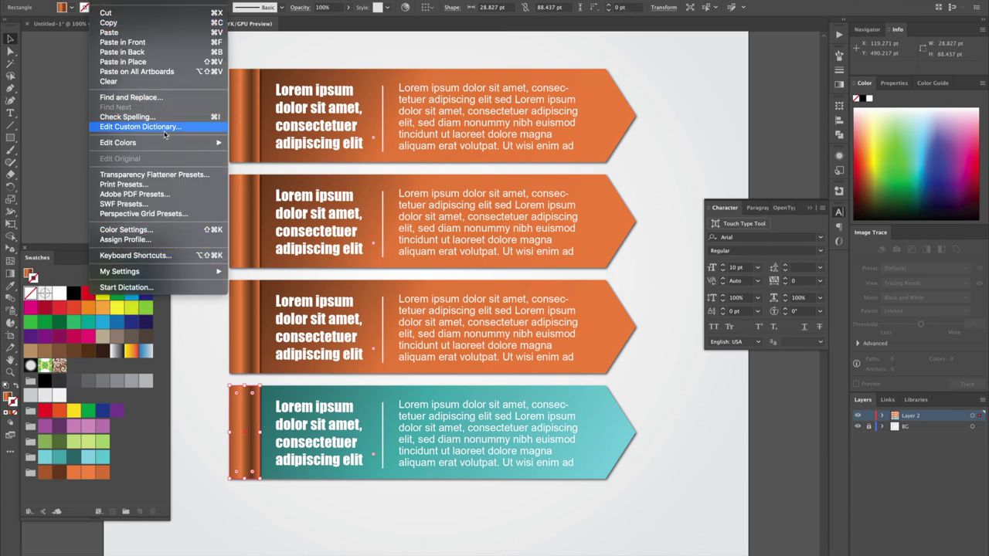
mouse_move(165, 144)
click(268, 143)
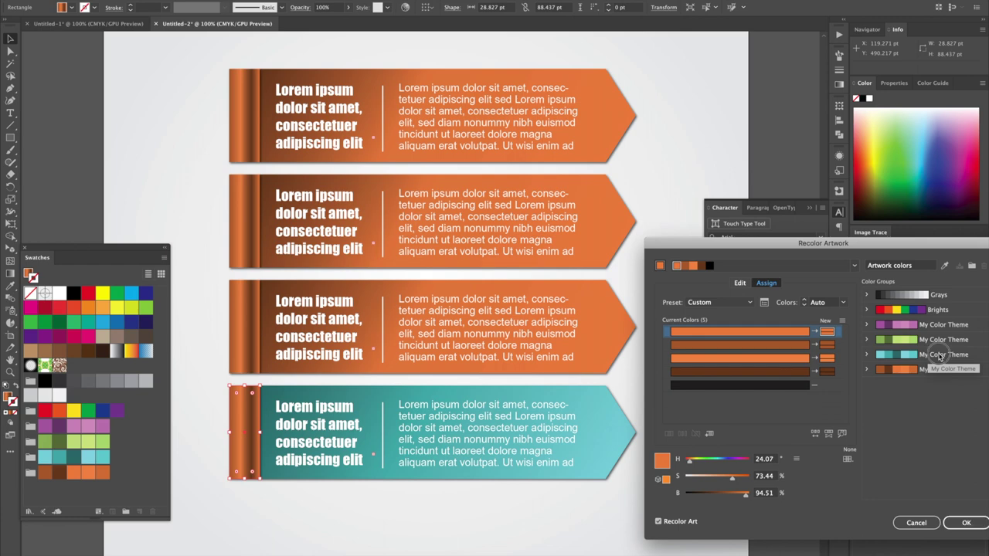
click(939, 356)
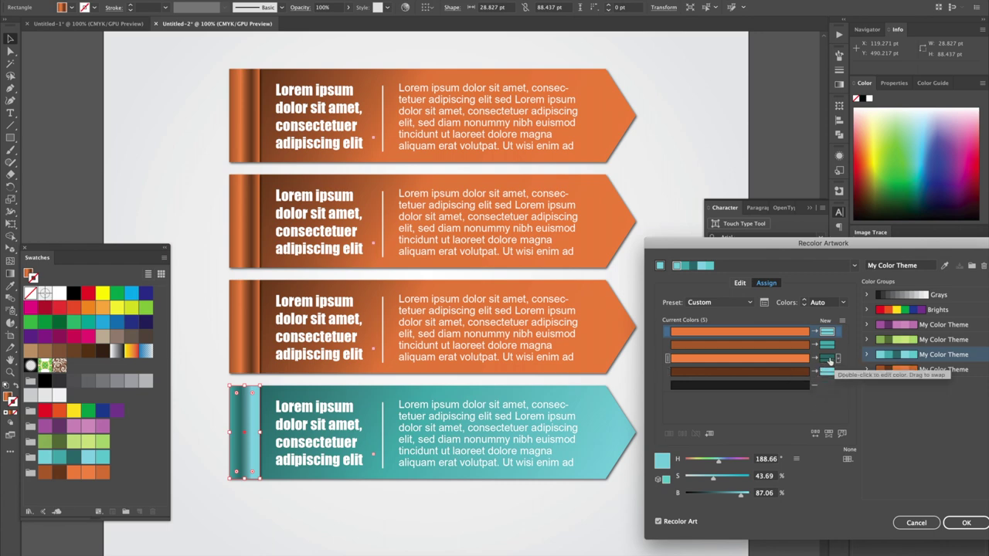
drag(830, 360, 830, 374)
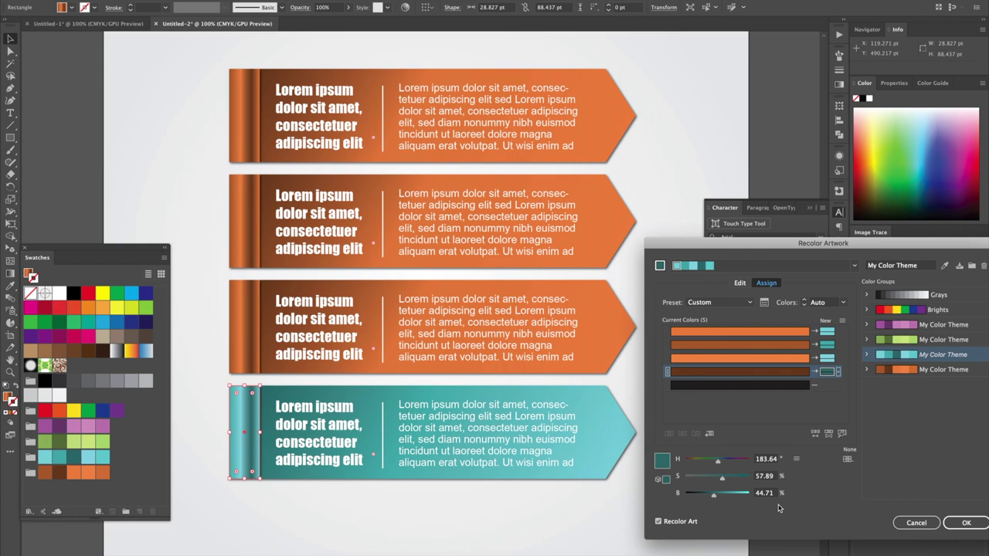
click(966, 523)
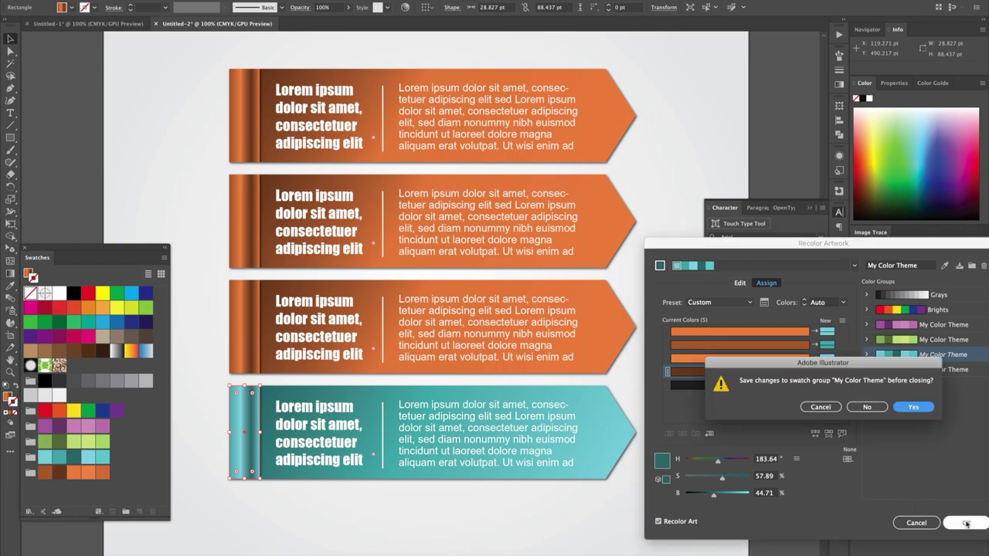
click(914, 407)
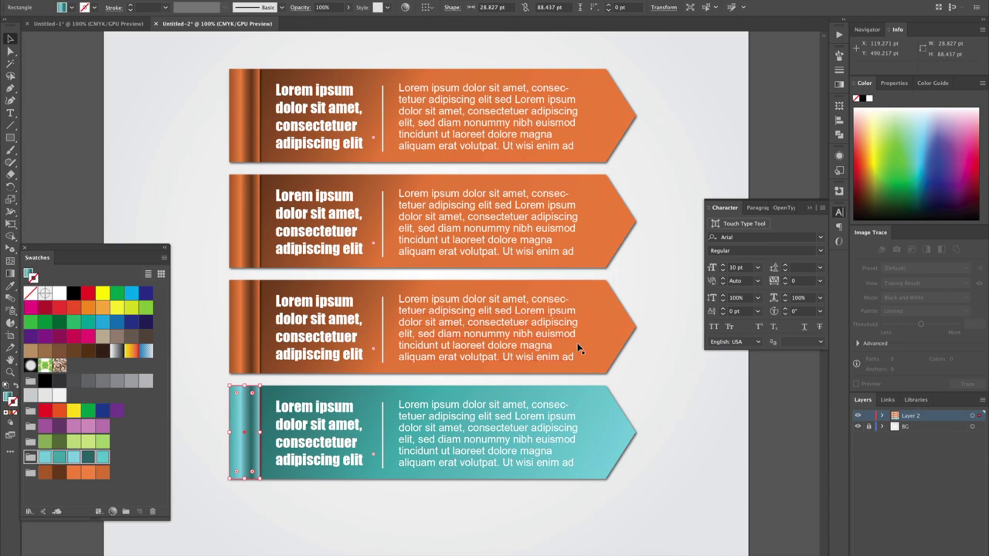
Recolour the second banner's arrow with the purple colour theme and save the theme.
click(608, 210)
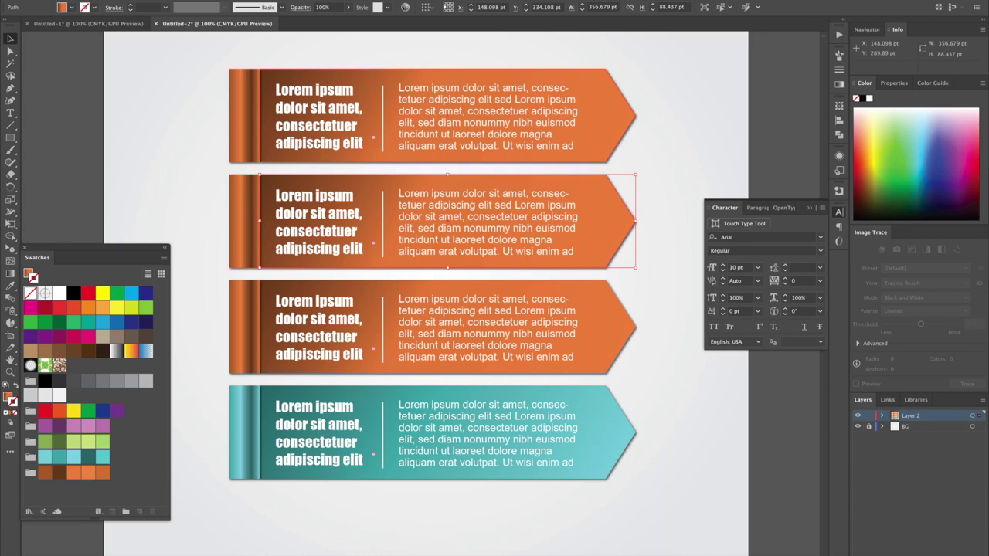
click(101, 0)
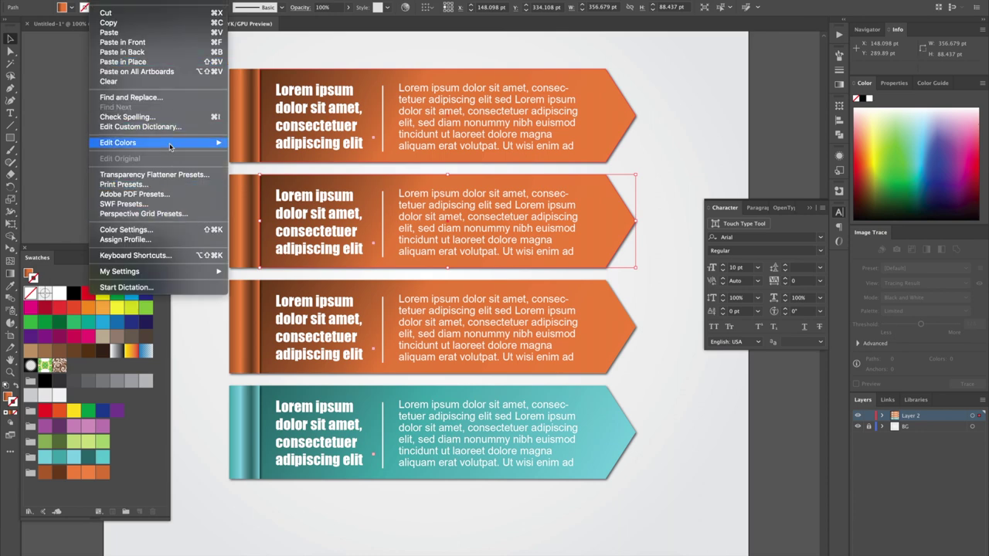
click(249, 141)
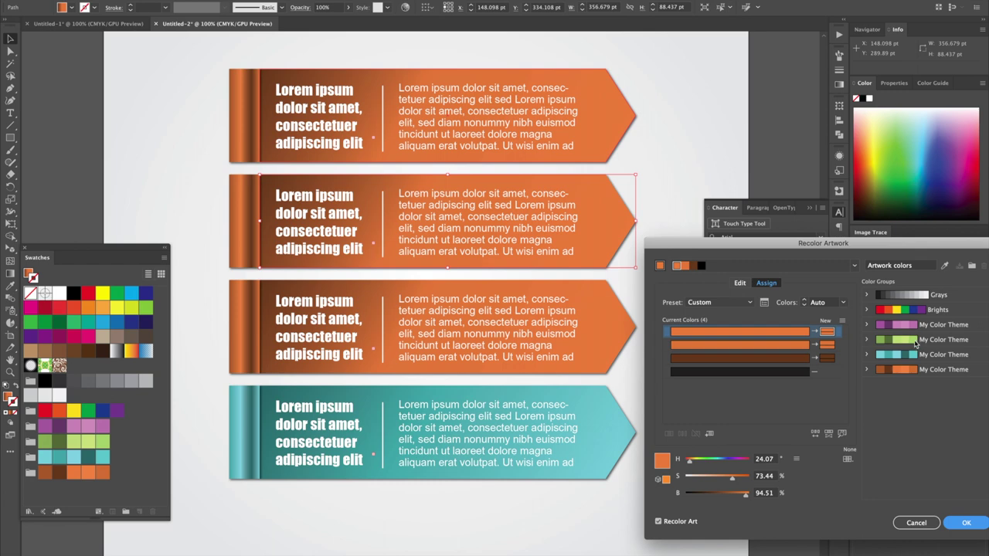
click(921, 327)
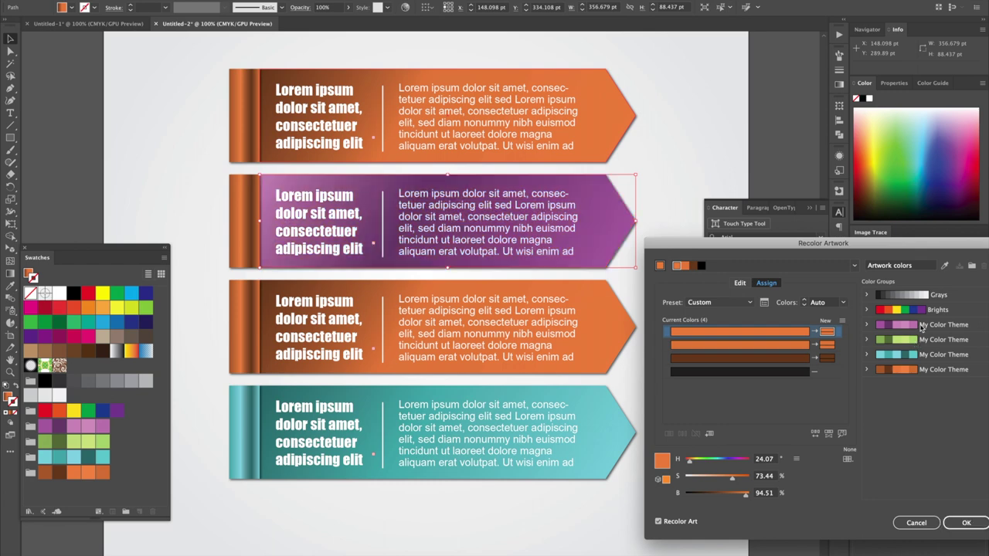
mouse_move(826, 345)
mouse_down()
mouse_move(828, 362)
mouse_move(827, 333)
mouse_move(827, 345)
mouse_up()
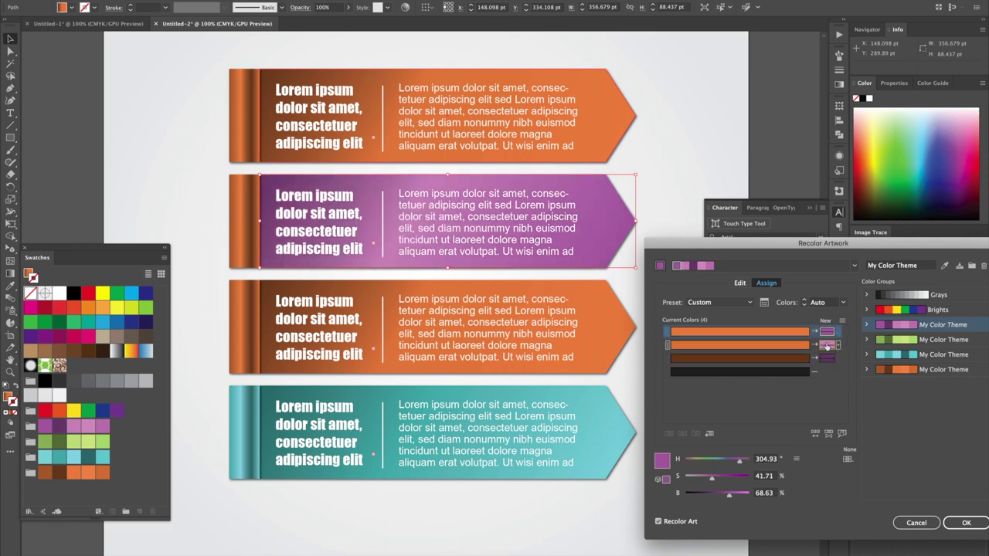
click(958, 523)
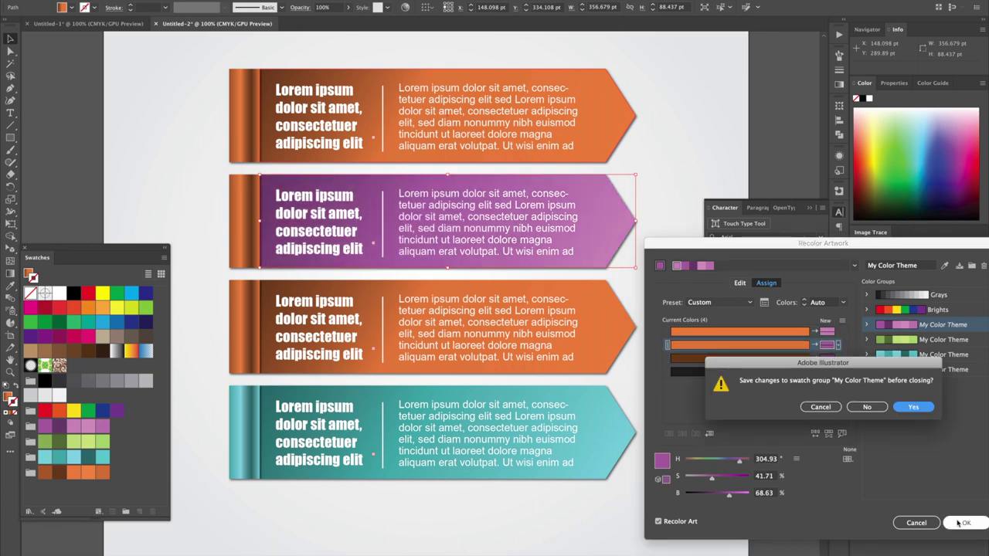
click(913, 411)
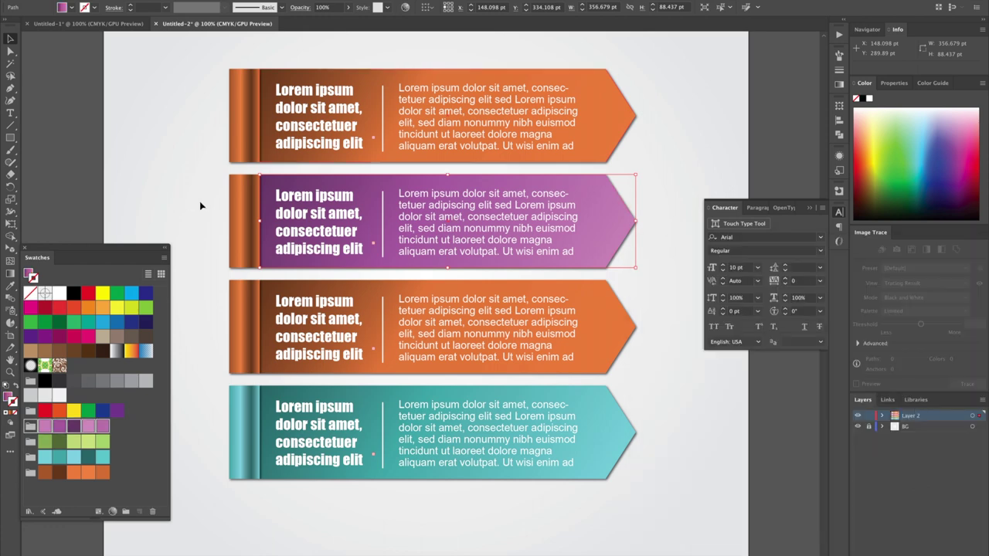
Recolour the second banner's left strip purple, giving its dark shade a dark purple.
click(246, 204)
click(96, 2)
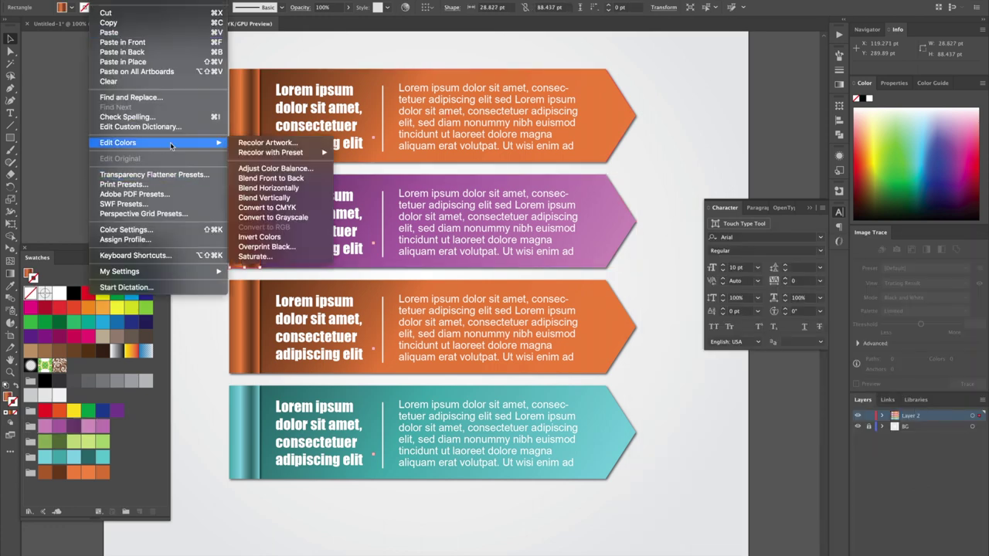
click(263, 146)
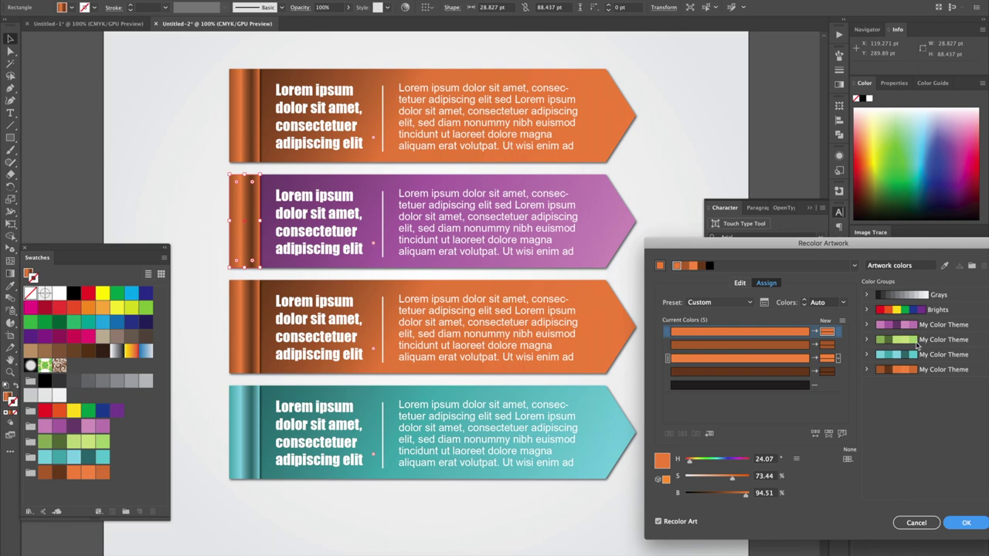
click(916, 328)
drag(827, 358, 827, 371)
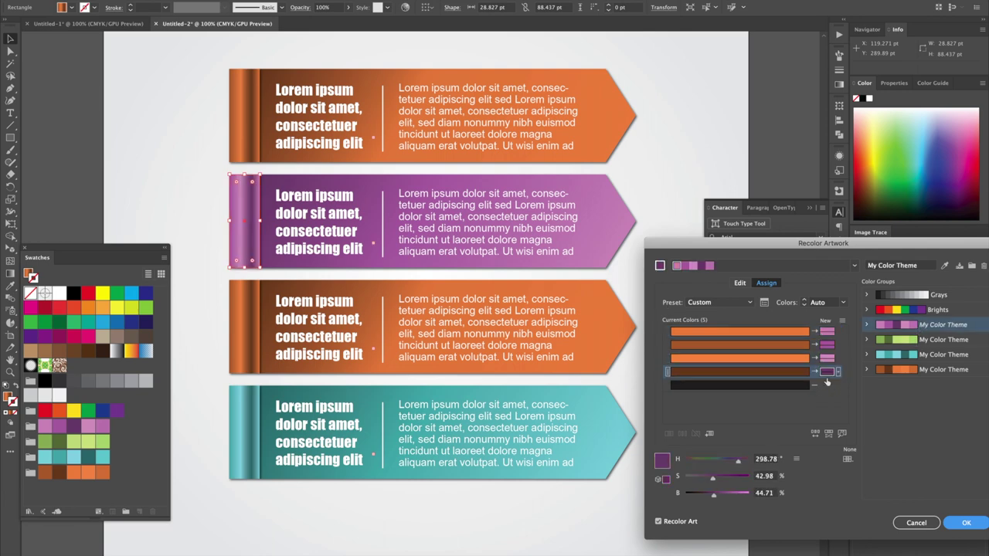
click(965, 524)
click(914, 407)
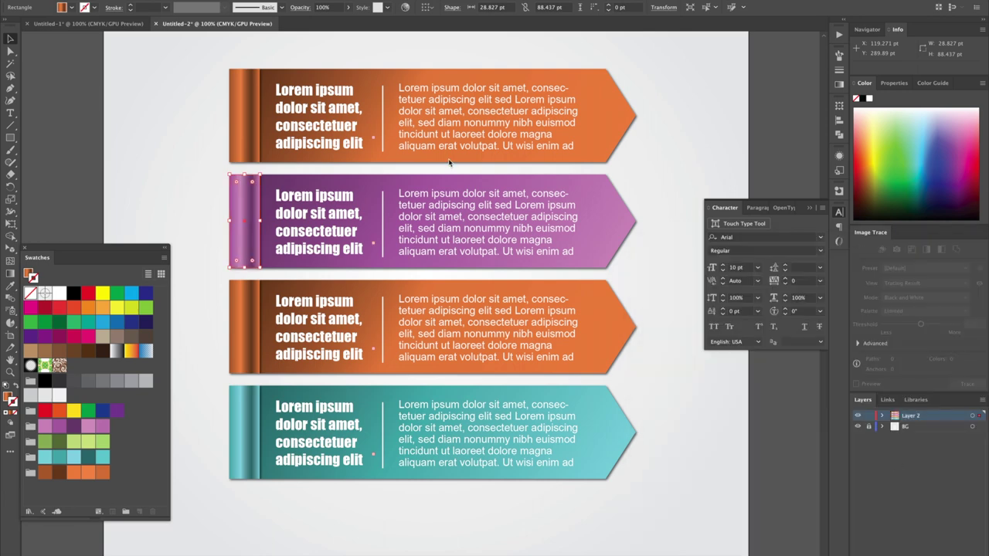
click(609, 77)
Recolour the top banner's arrow with the green theme, swapping shades to flip its gradient.
click(99, 1)
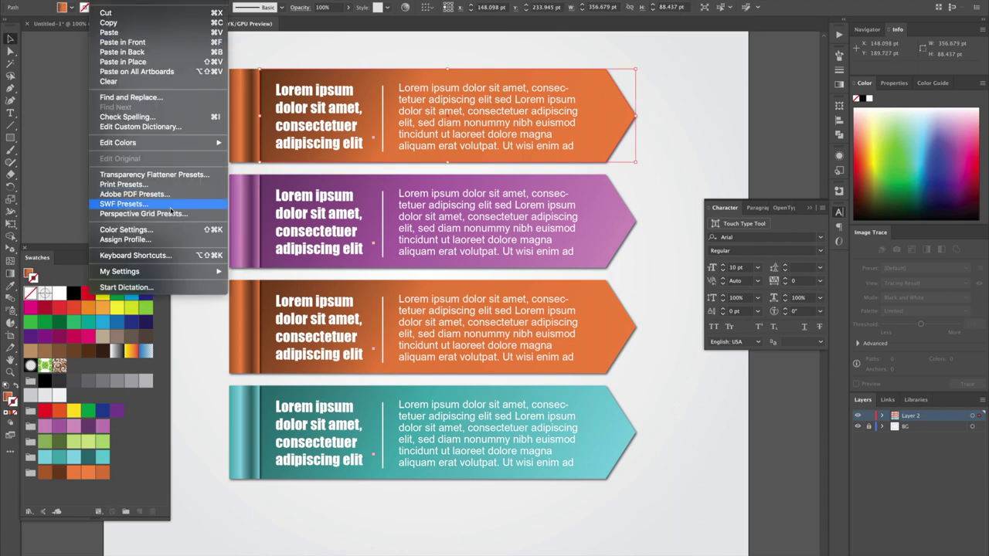
click(99, 2)
click(99, 1)
mouse_move(124, 142)
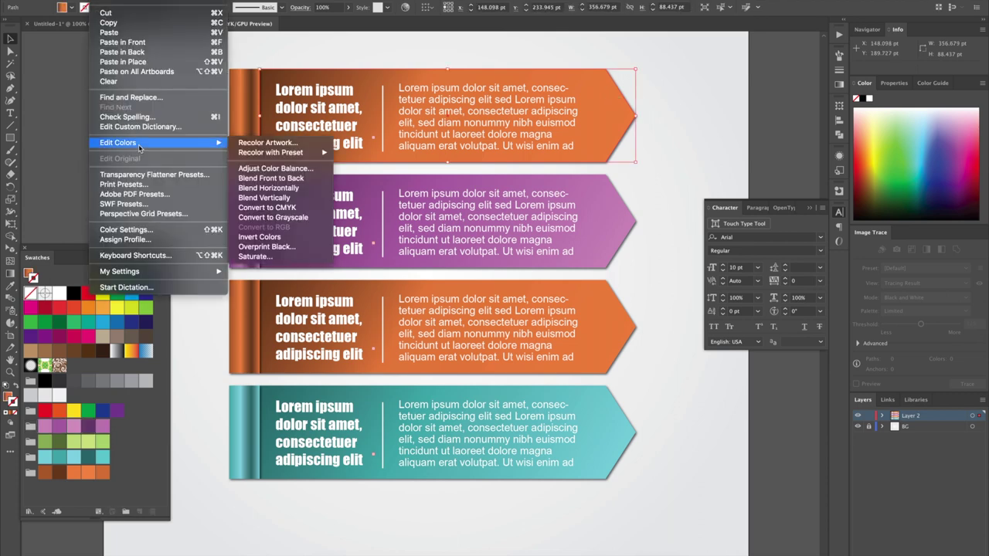
click(272, 145)
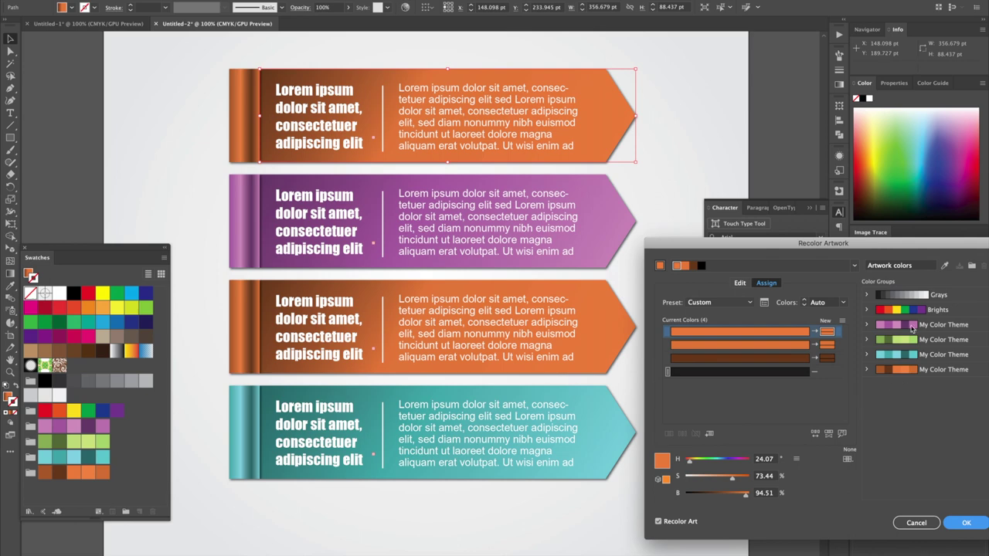
click(909, 344)
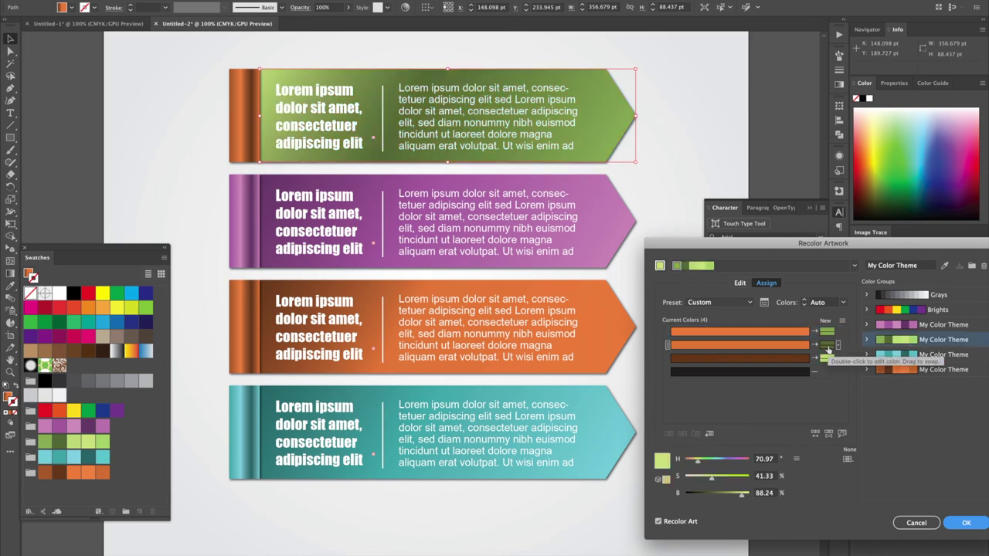
click(826, 345)
mouse_move(826, 346)
mouse_down()
mouse_move(826, 359)
mouse_move(826, 346)
mouse_up()
click(966, 523)
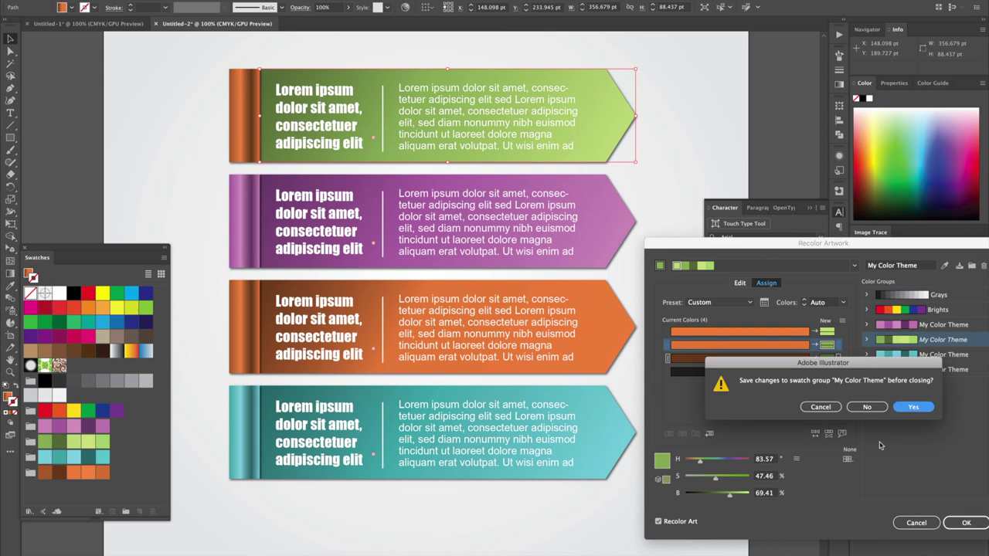
click(917, 413)
Recolour the top banner's left strip green to match, then deselect everything.
click(244, 116)
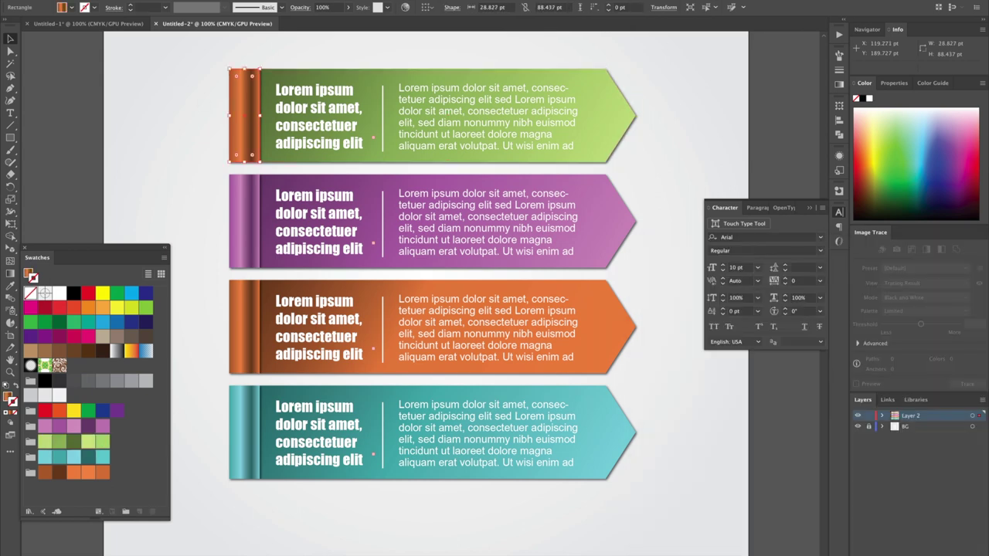
click(101, 0)
mouse_move(135, 143)
click(271, 139)
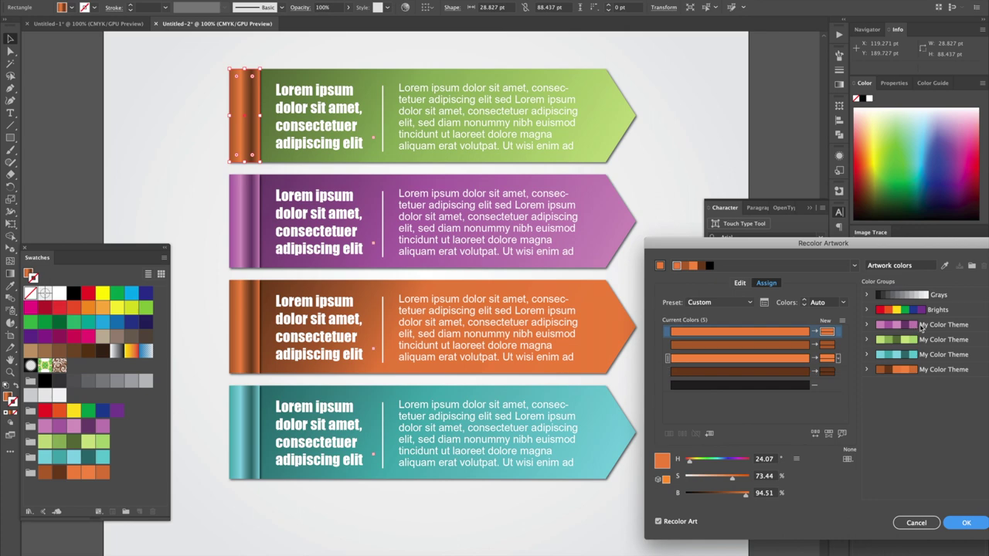
click(912, 340)
drag(827, 357, 828, 373)
click(959, 523)
click(922, 411)
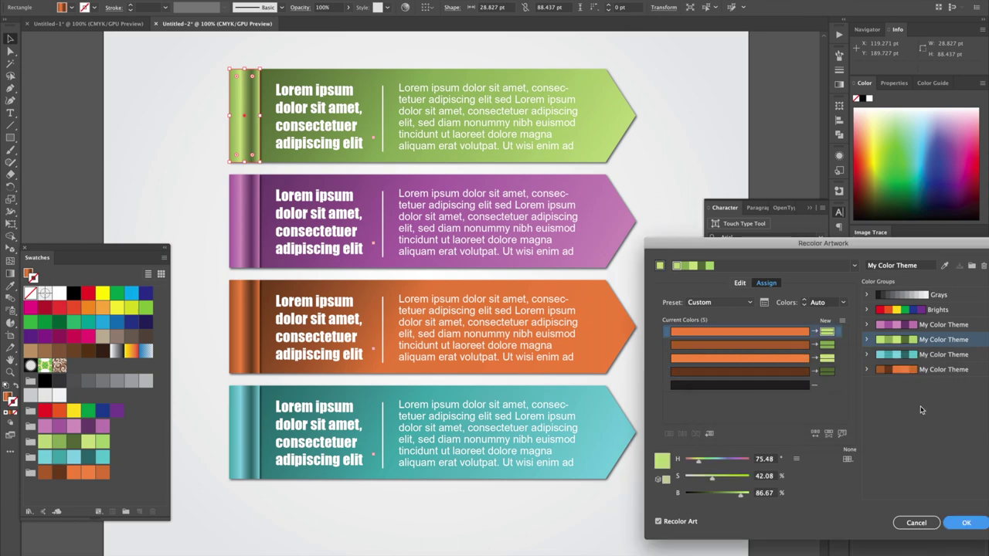
click(83, 109)
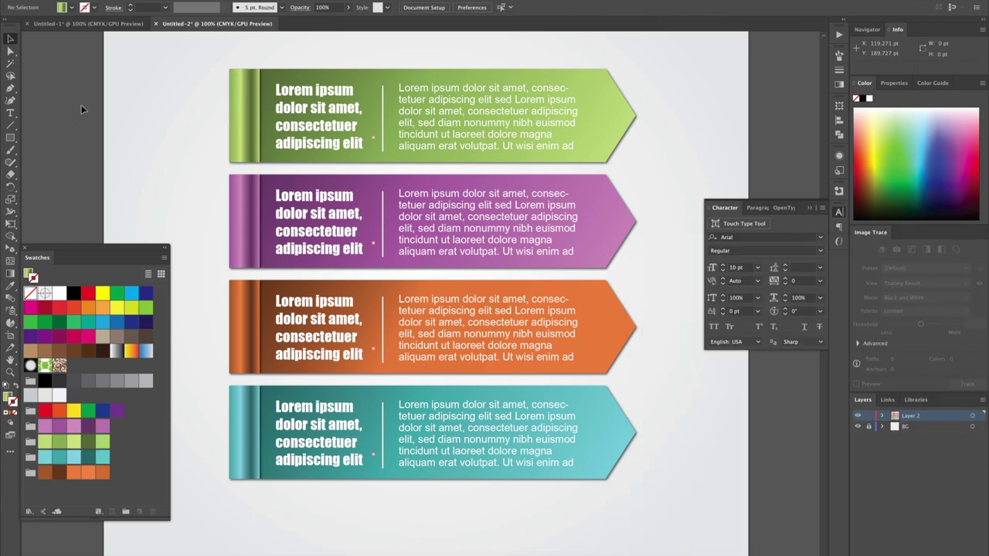
Close the floating swatch library panel.
click(26, 249)
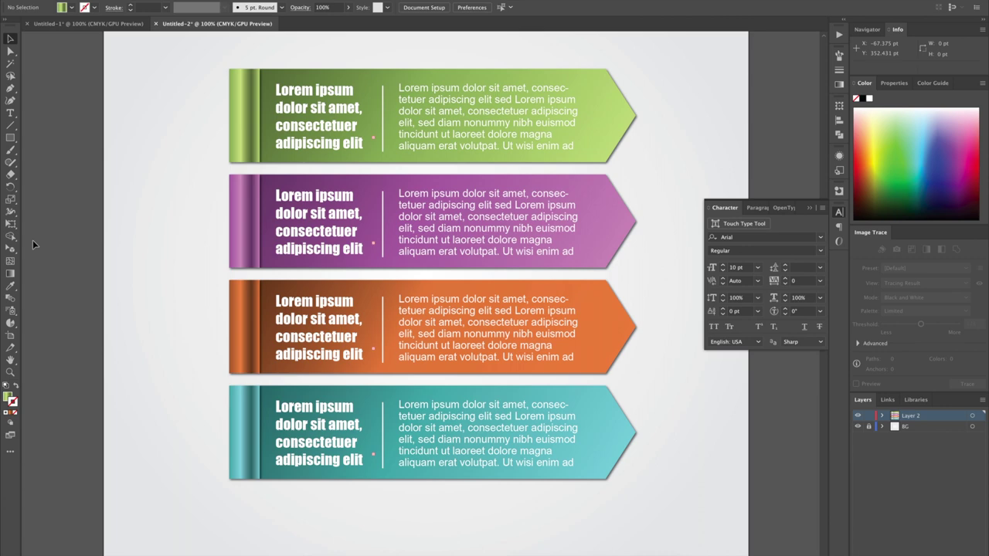